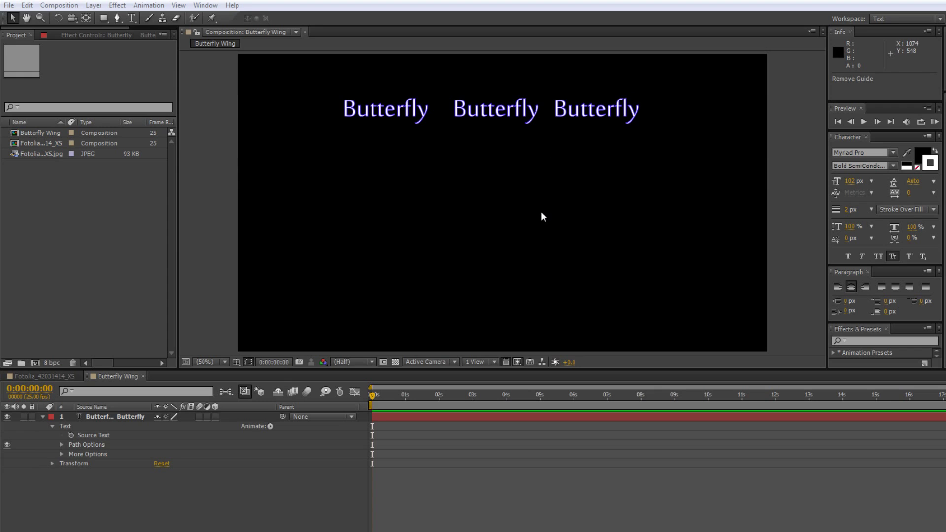
# Open the Fotolia_42031414_XS composition with the butterfly reference image
pyautogui.click(42, 376)
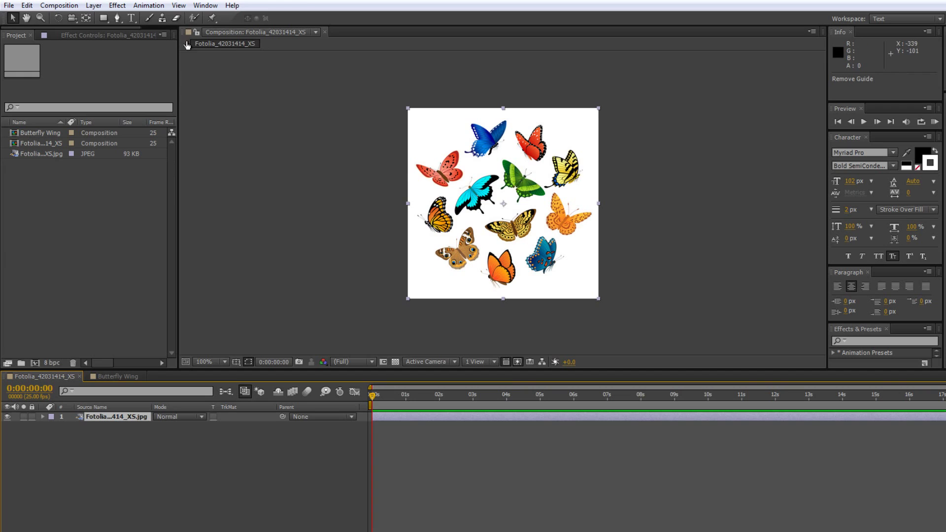
# Put the butterfly image in a narrow second comp viewer and return to Butterfly Wing
pyautogui.click(248, 33)
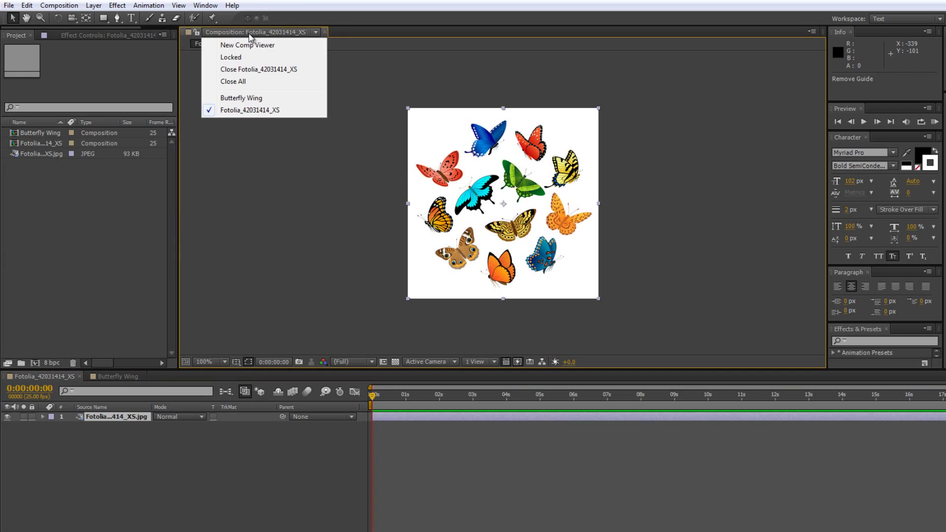
pyautogui.click(250, 46)
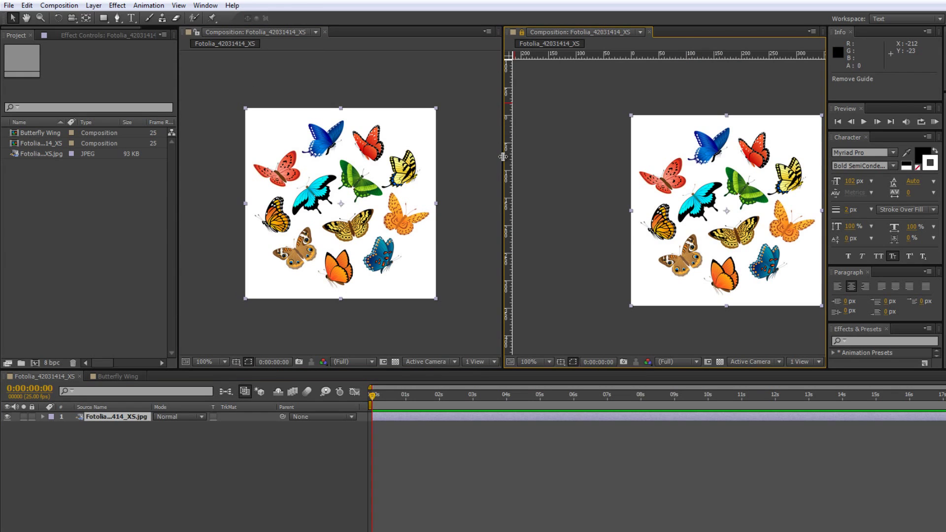
pyautogui.moveTo(503, 157); pyautogui.dragTo(750, 159)
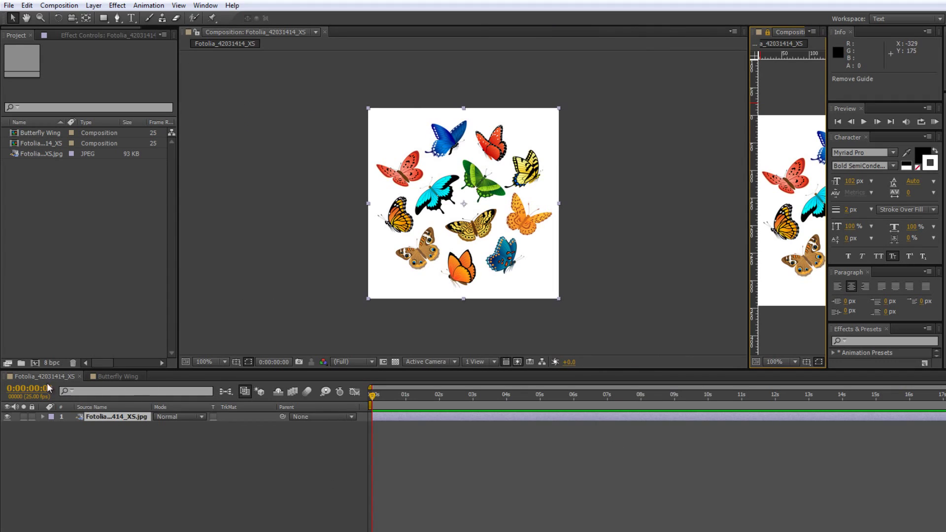
pyautogui.click(113, 377)
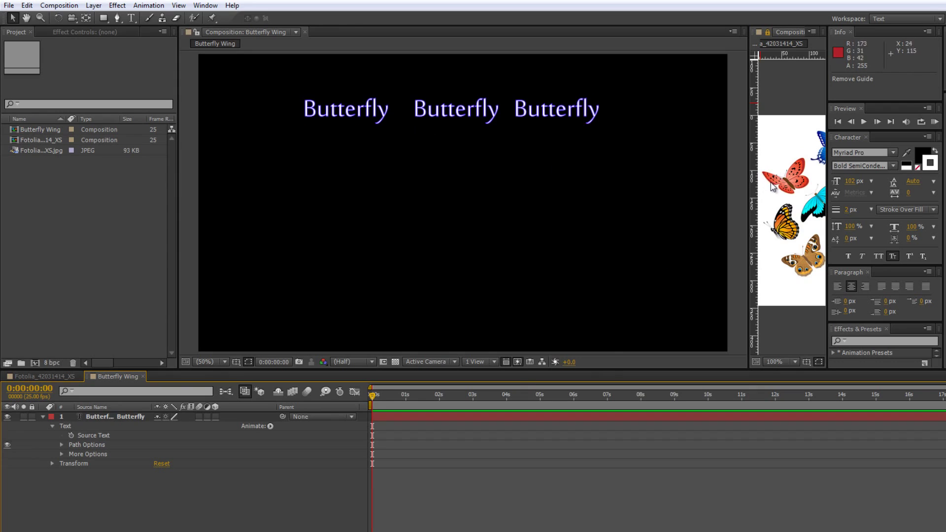
# On the Butterfly text layer, drag a first curved Pen mask point below the text
pyautogui.click(109, 416)
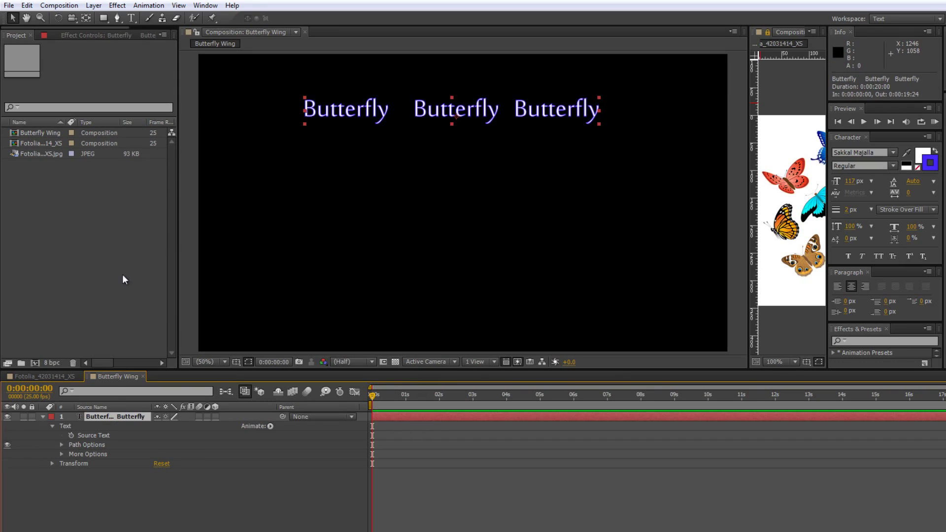
pyautogui.click(118, 18)
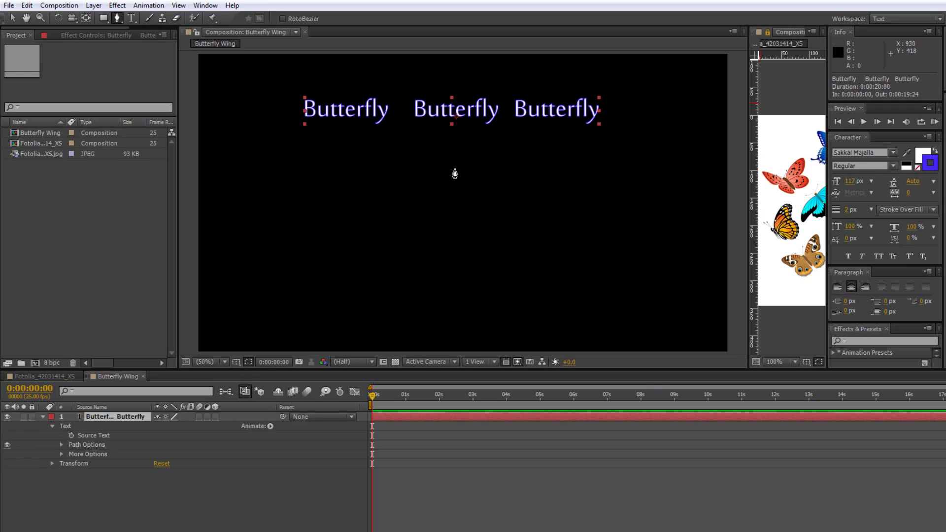
pyautogui.moveTo(455, 170); pyautogui.dragTo(398, 158)
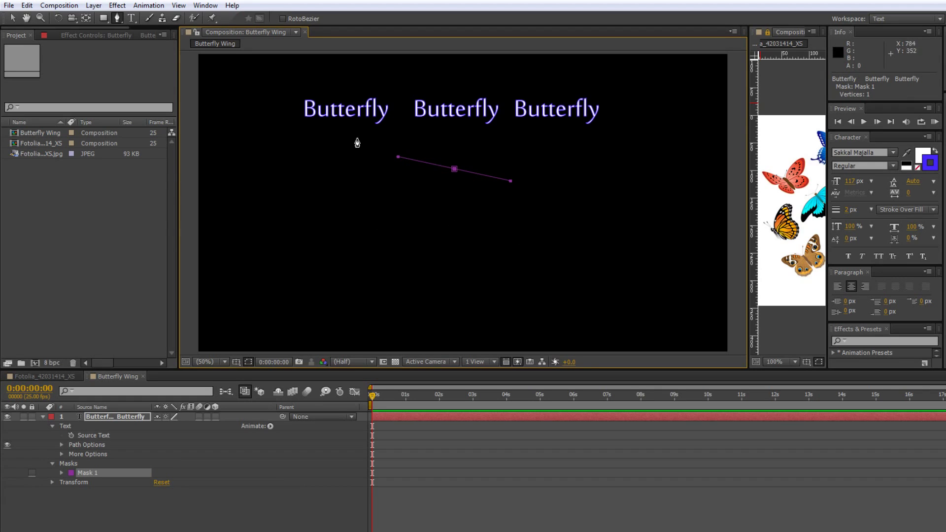
# Add two more curved mask points and break the middle tangent to form two wing lobes
pyautogui.moveTo(452, 227); pyautogui.dragTo(576, 264)
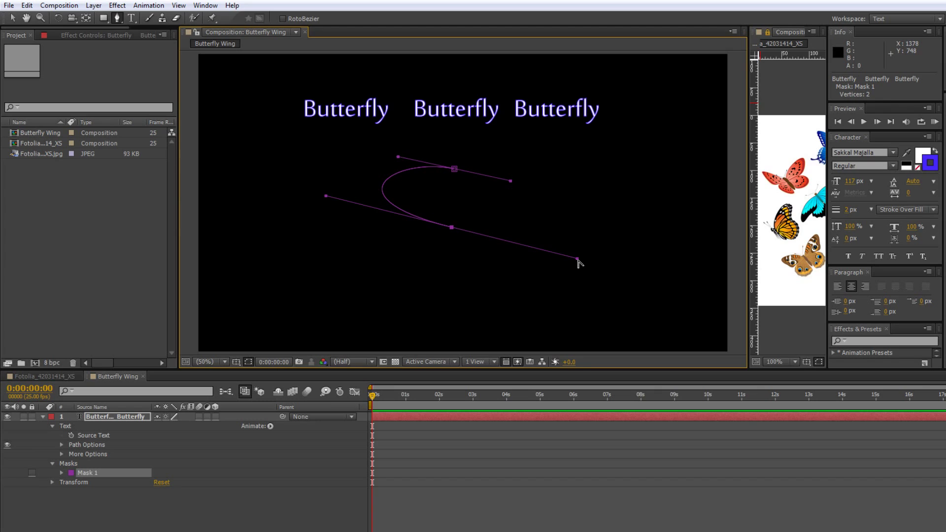
pyautogui.moveTo(578, 260); pyautogui.dragTo(336, 224)
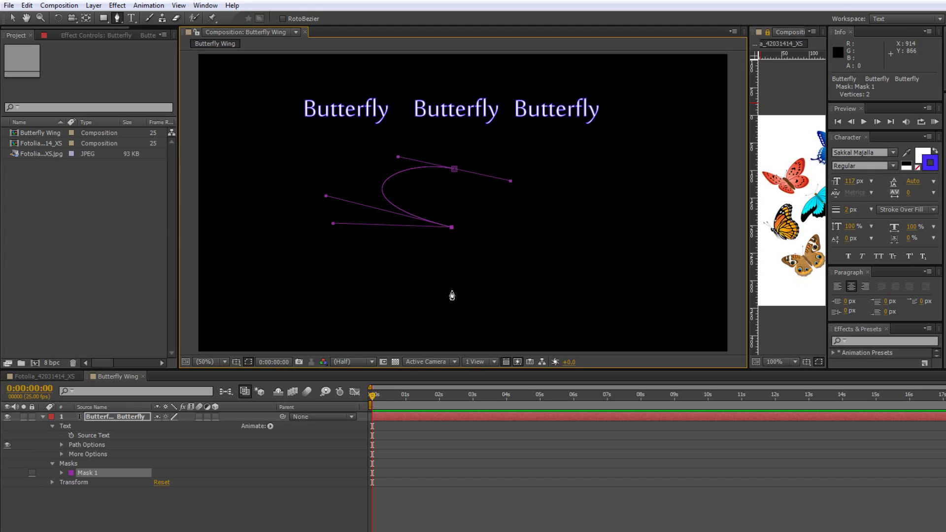
pyautogui.moveTo(456, 272); pyautogui.dragTo(502, 216)
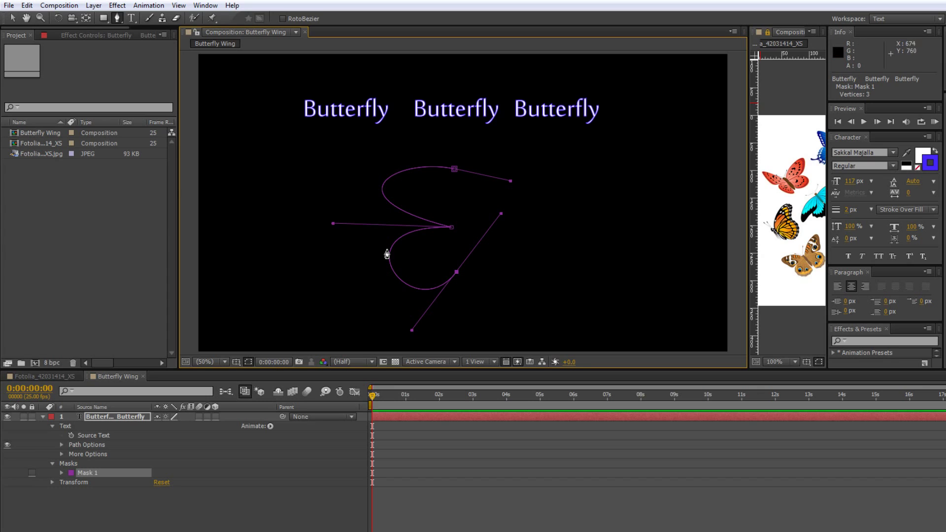
pyautogui.click(334, 225)
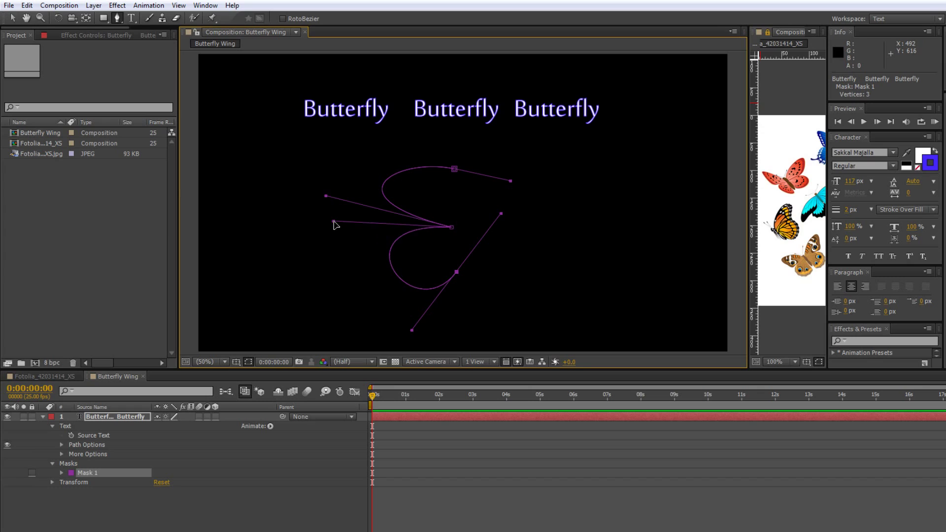
pyautogui.moveTo(334, 225); pyautogui.dragTo(333, 216)
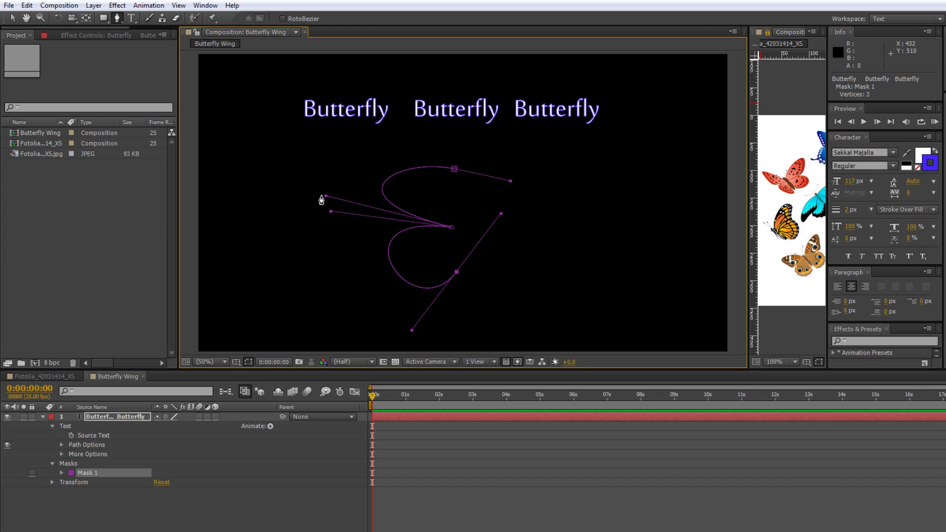
pyautogui.click(13, 17)
pyautogui.moveTo(326, 196)
pyautogui.mouseDown()
pyautogui.moveTo(345, 196)
pyautogui.moveTo(326, 211)
pyautogui.moveTo(332, 216)
pyautogui.moveTo(322, 196)
pyautogui.mouseUp()
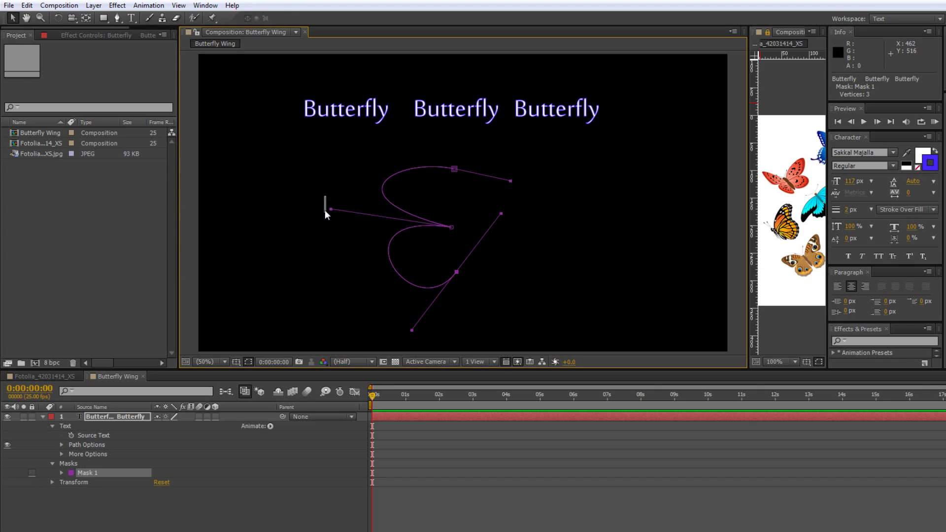
# Reshape the middle and top curves of Mask 1 by adjusting their bezier handles
pyautogui.click(327, 213)
pyautogui.click(452, 227)
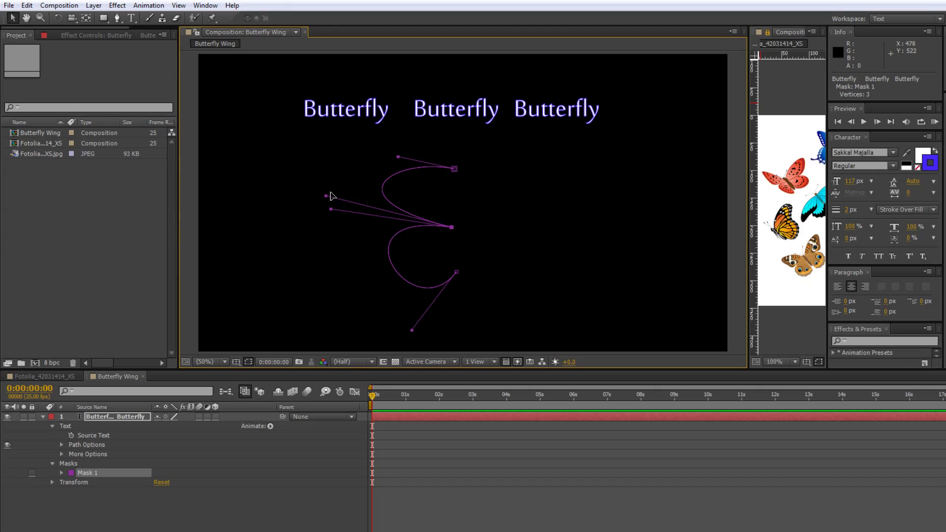
pyautogui.moveTo(326, 204); pyautogui.dragTo(331, 212)
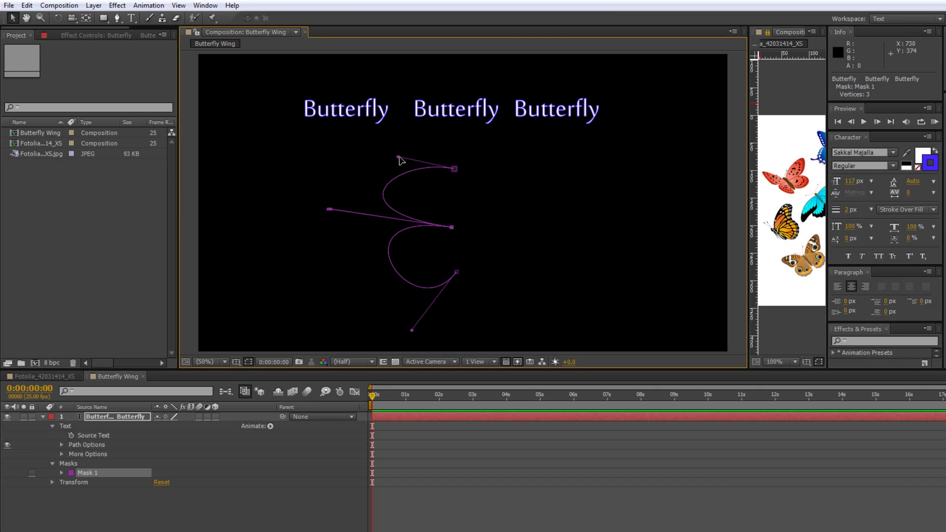
pyautogui.moveTo(399, 157); pyautogui.dragTo(346, 144)
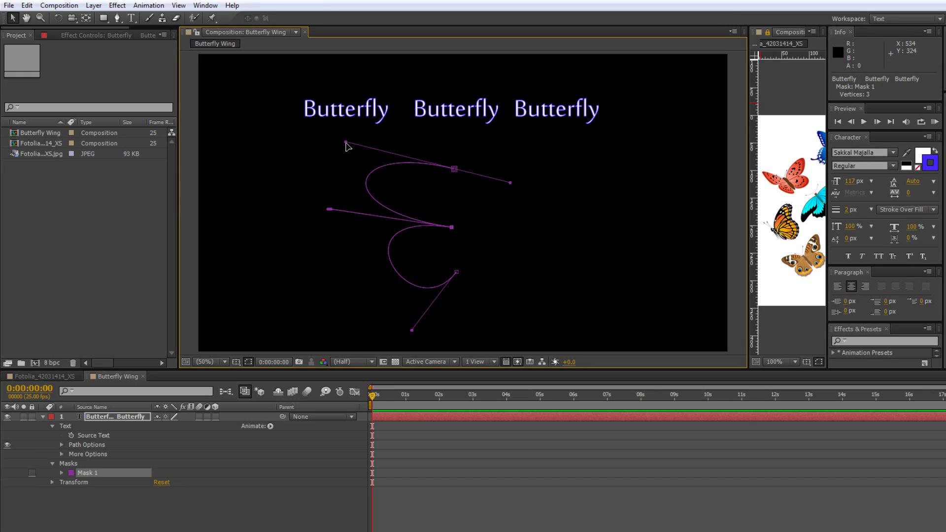
pyautogui.moveTo(345, 144); pyautogui.dragTo(343, 138)
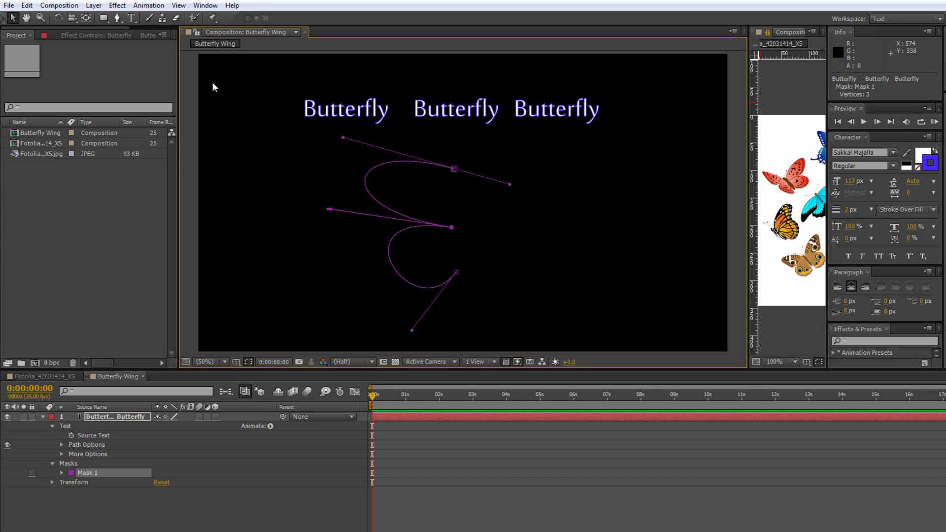
# Add a fourth vertex on the upper curve and position it and its handles
pyautogui.click(117, 18)
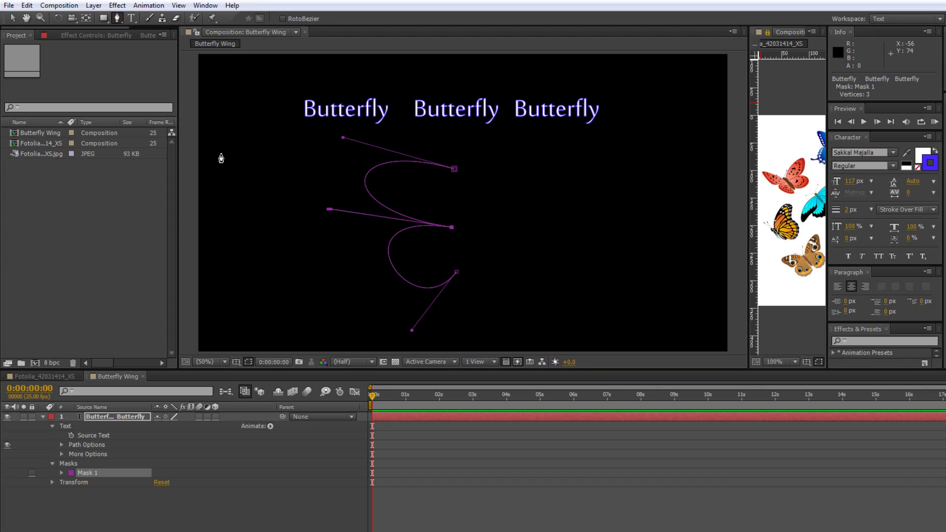
pyautogui.click(374, 168)
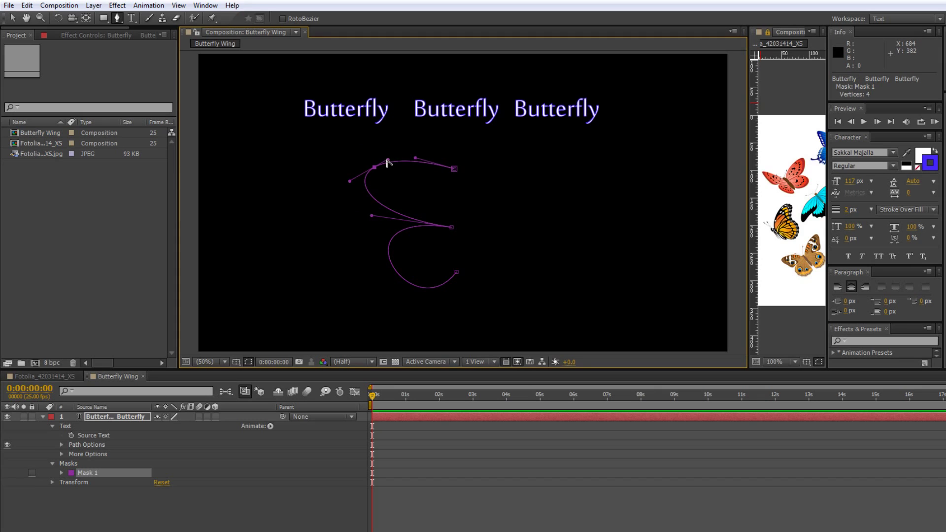
pyautogui.moveTo(387, 160); pyautogui.dragTo(391, 159)
pyautogui.moveTo(349, 182); pyautogui.dragTo(374, 182)
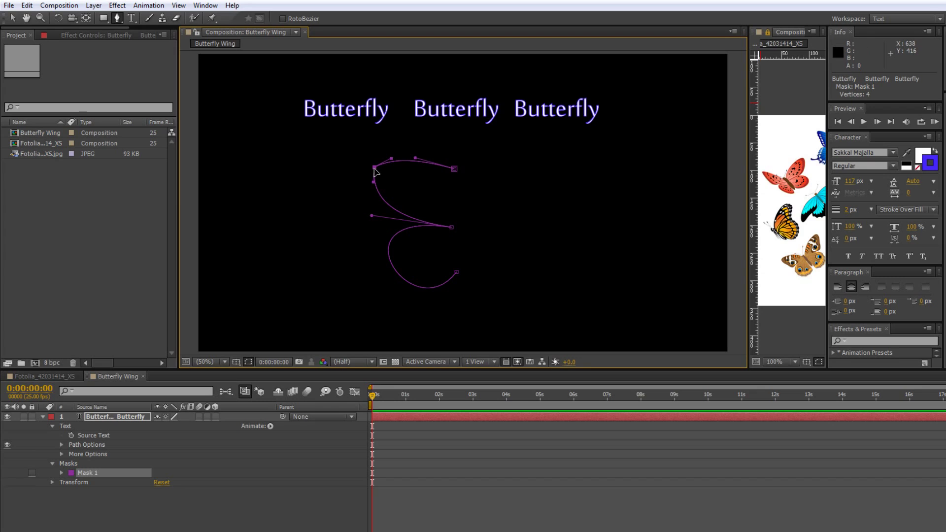
pyautogui.moveTo(374, 168); pyautogui.dragTo(360, 183)
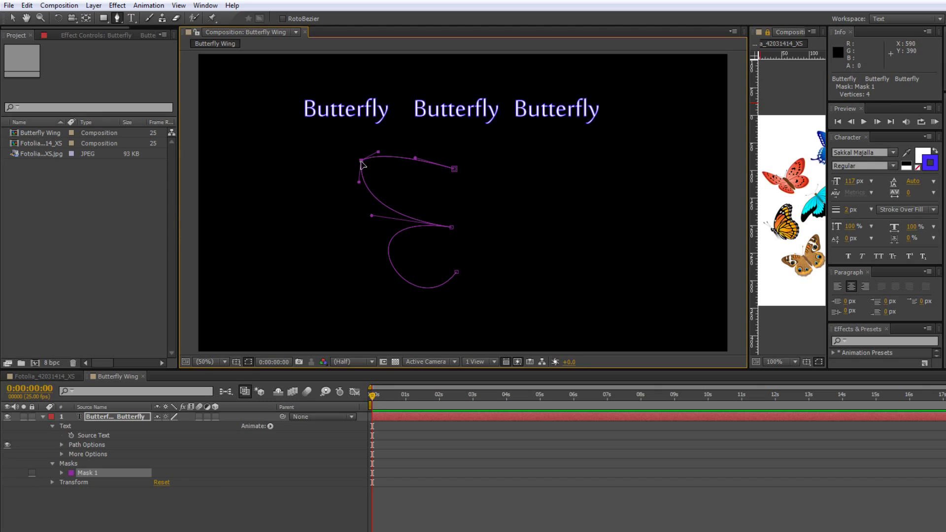
pyautogui.moveTo(364, 162); pyautogui.dragTo(366, 162)
# Show rulers and drag a vertical guide to about x 930
pyautogui.click(236, 361)
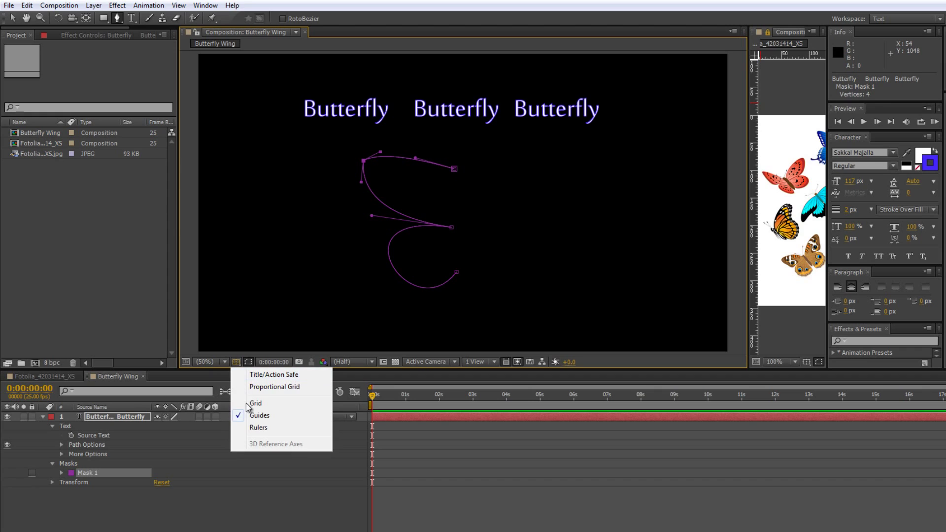
pyautogui.click(259, 428)
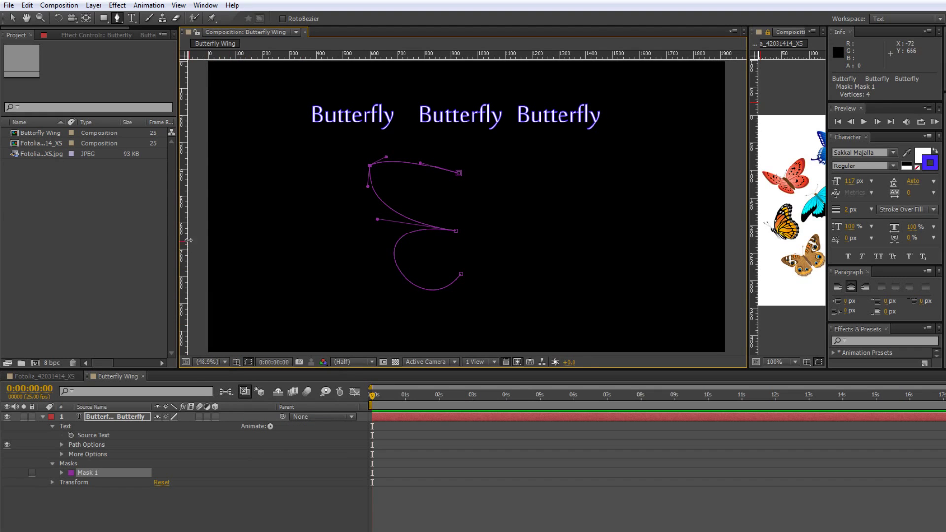
pyautogui.moveTo(184, 233); pyautogui.dragTo(460, 240)
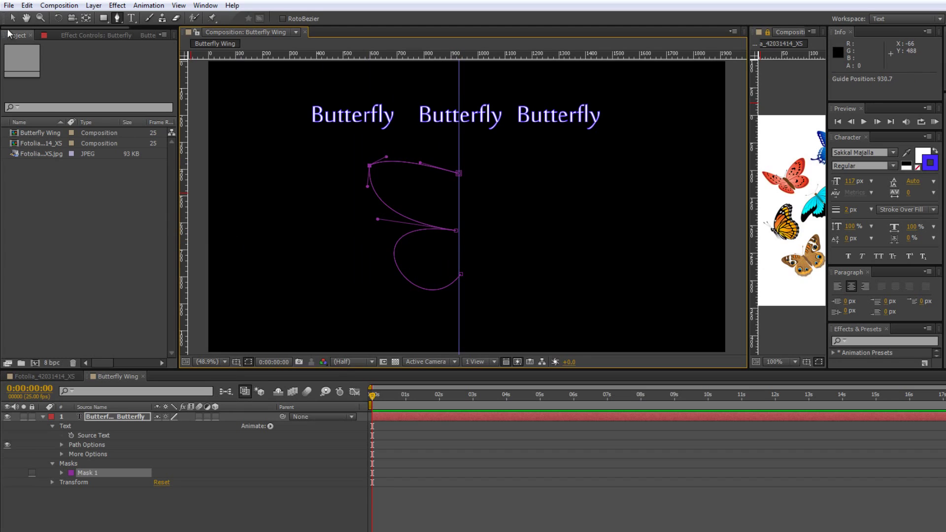
# Snap the middle and bottom Mask 1 vertices onto the vertical guide
pyautogui.click(15, 19)
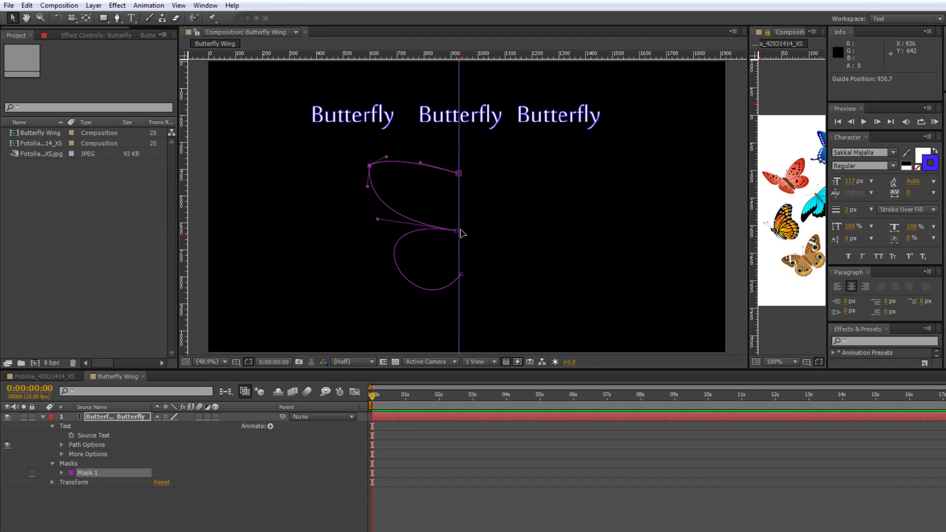
pyautogui.moveTo(458, 232); pyautogui.dragTo(461, 233)
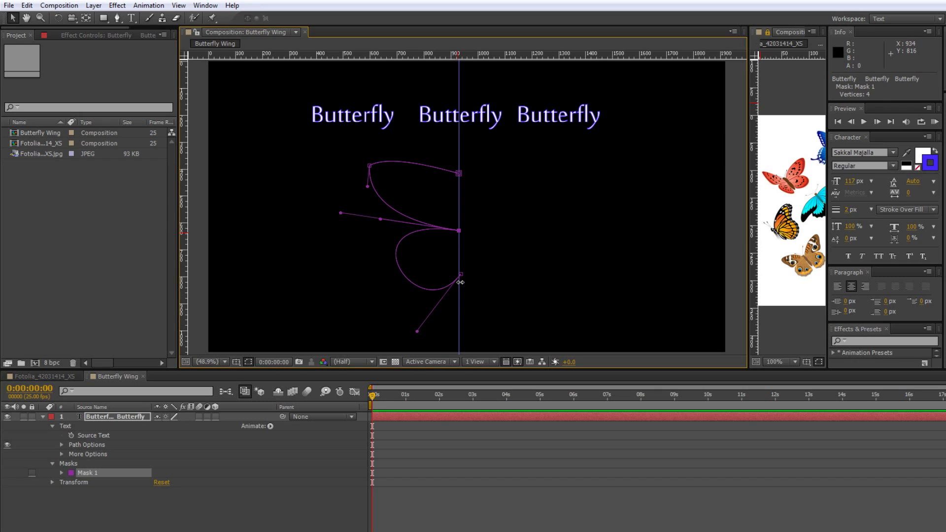
pyautogui.moveTo(462, 277); pyautogui.dragTo(459, 276)
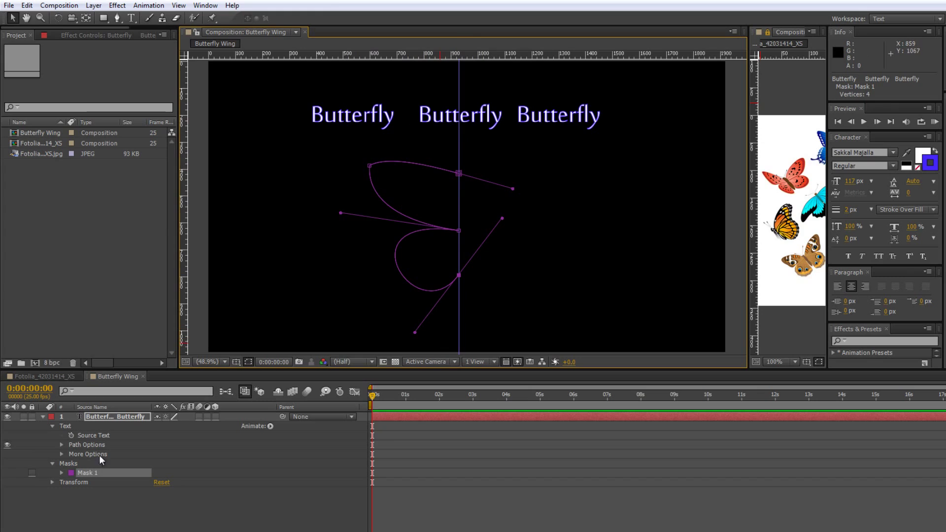
# Set the text layer's Path Options Path to Mask 1
pyautogui.click(52, 429)
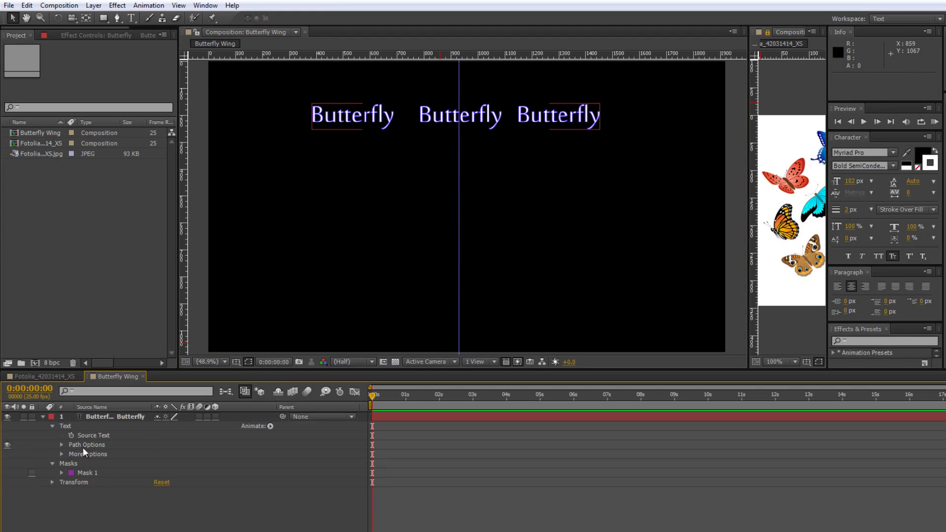
pyautogui.click(63, 445)
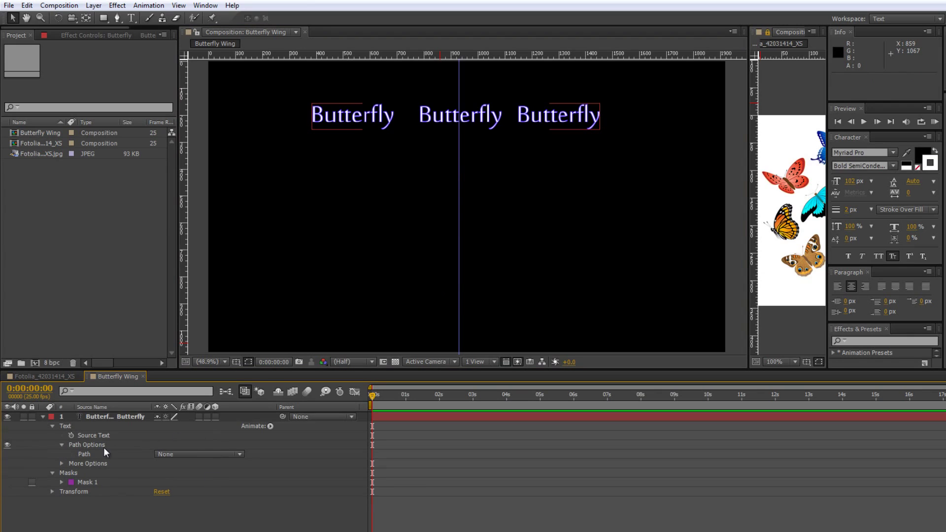
pyautogui.click(228, 454)
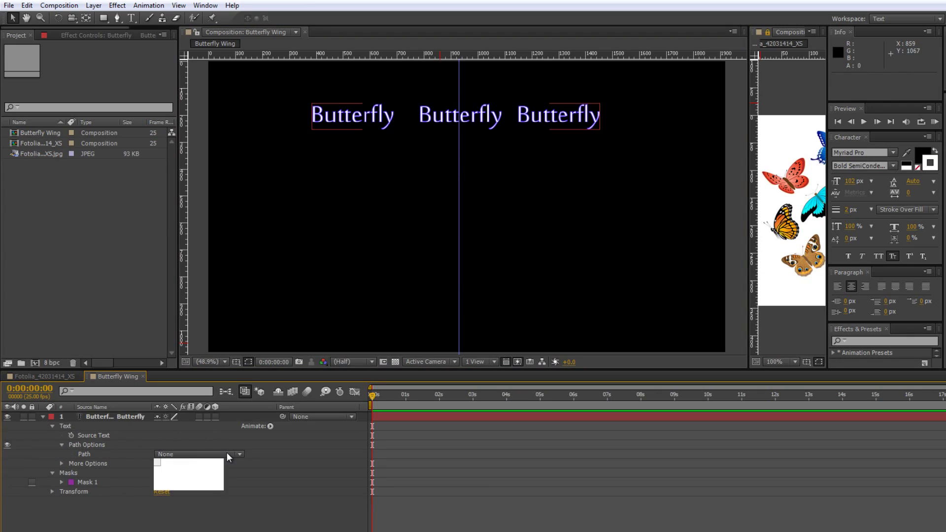
pyautogui.click(199, 484)
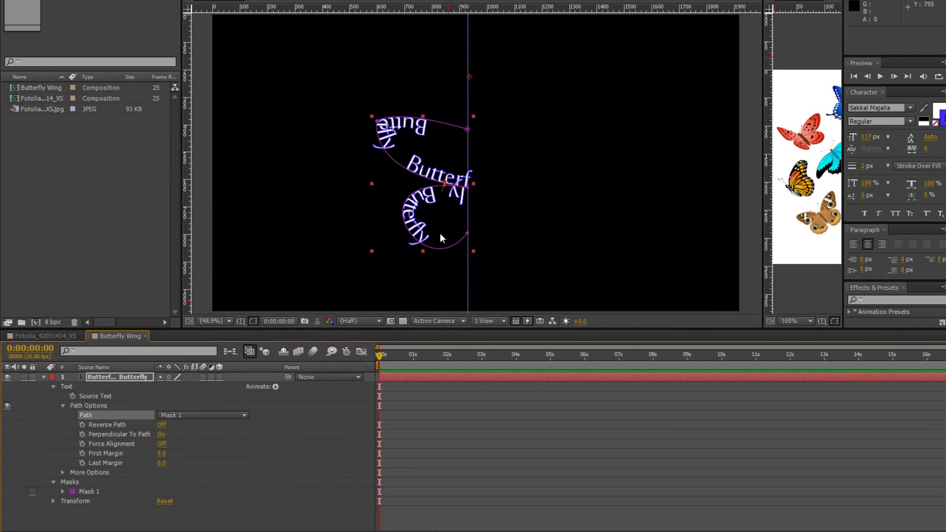
# Turn Force Alignment and Reverse Path on for the path text
pyautogui.click(162, 443)
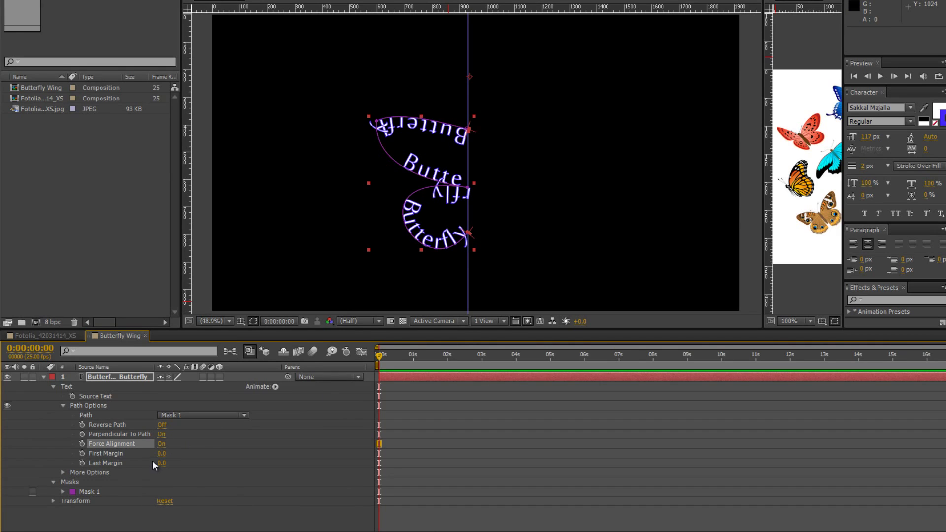
pyautogui.click(161, 424)
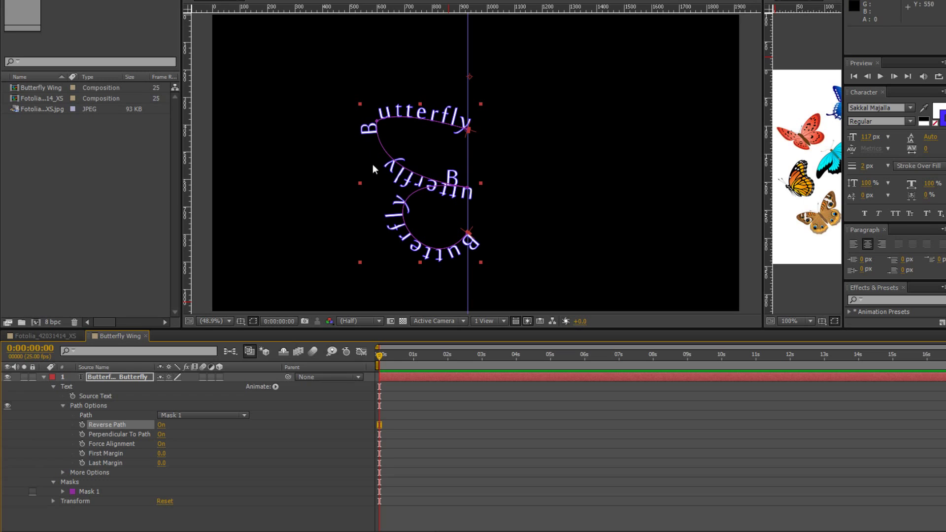
# Edit the spacing in the path text to shift the Butterfly words along the curve
pyautogui.doubleClick(382, 155)
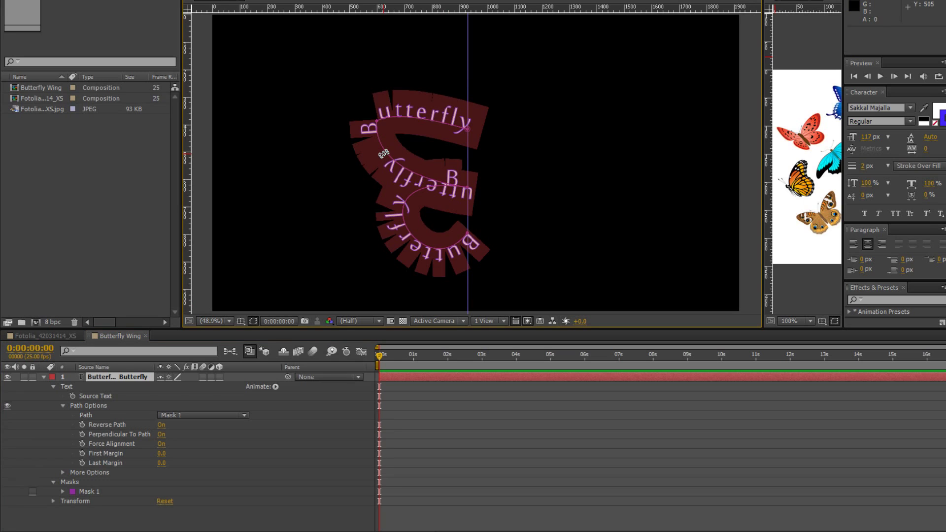
pyautogui.click(385, 162)
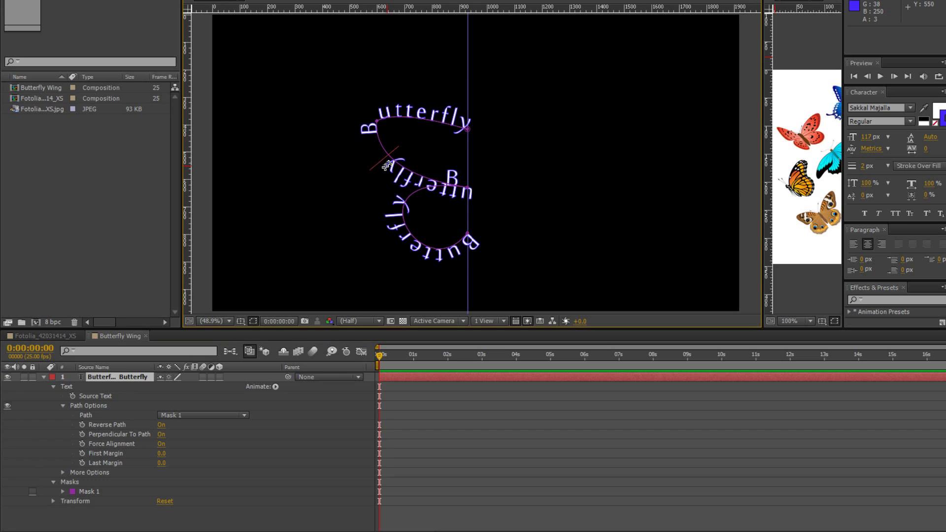
pyautogui.press('BackSpace')
pyautogui.press('BackSpace')
pyautogui.press('BackSpace')
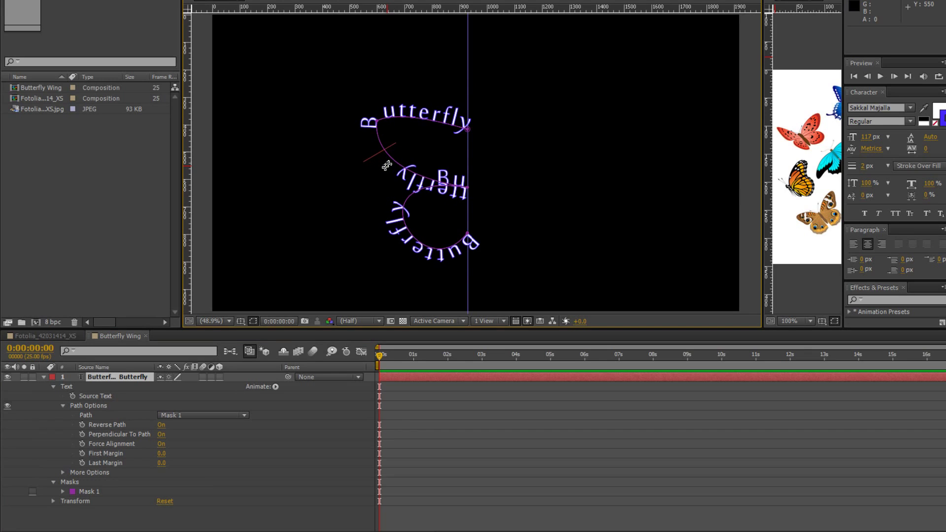
pyautogui.press('BackSpace')
pyautogui.press('BackSpace')
pyautogui.press('BackSpace')
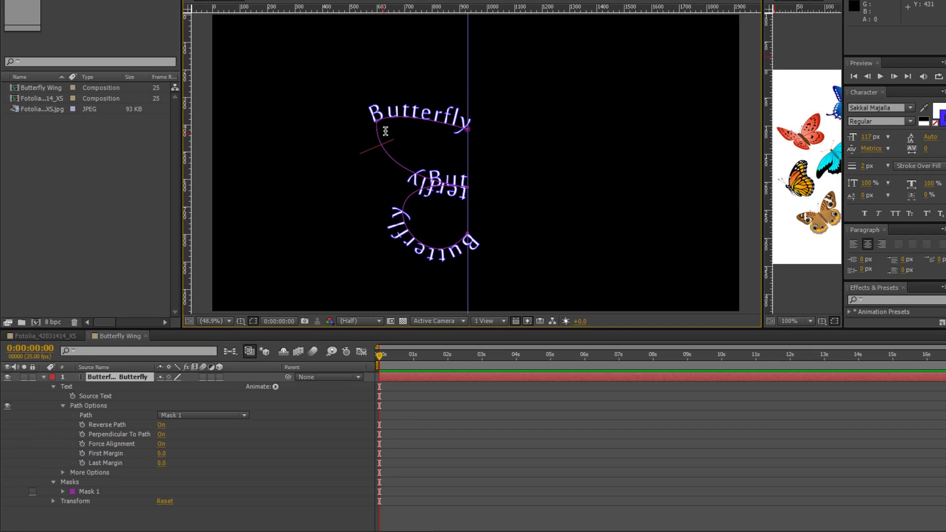
pyautogui.press('BackSpace')
pyautogui.click(402, 210)
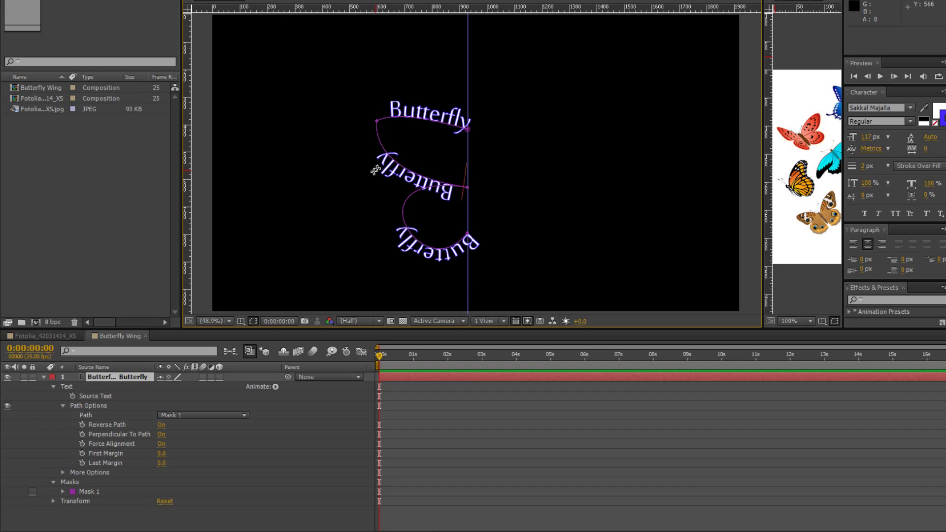
# Delete extra spaces before the middle, top and bottom Butterfly words
pyautogui.click(375, 141)
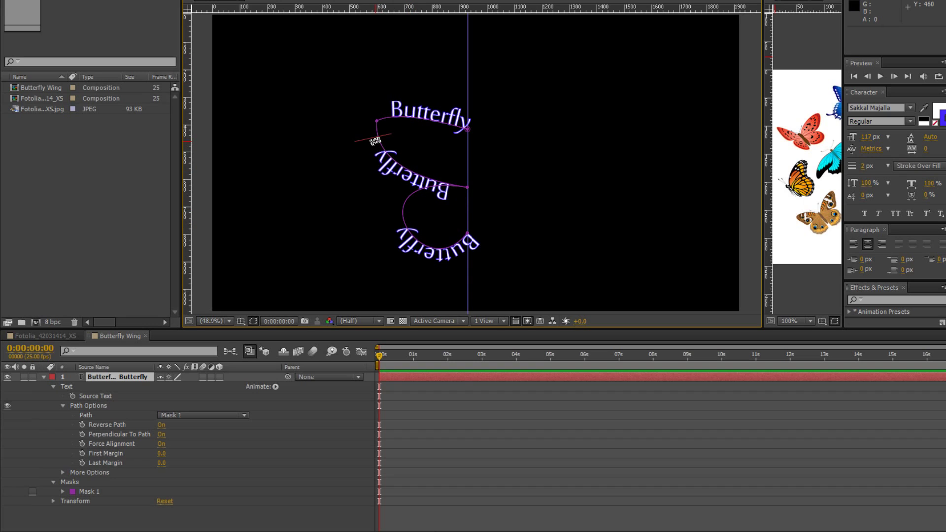
pyautogui.press('Delete')
pyautogui.press('Delete')
pyautogui.press('Delete')
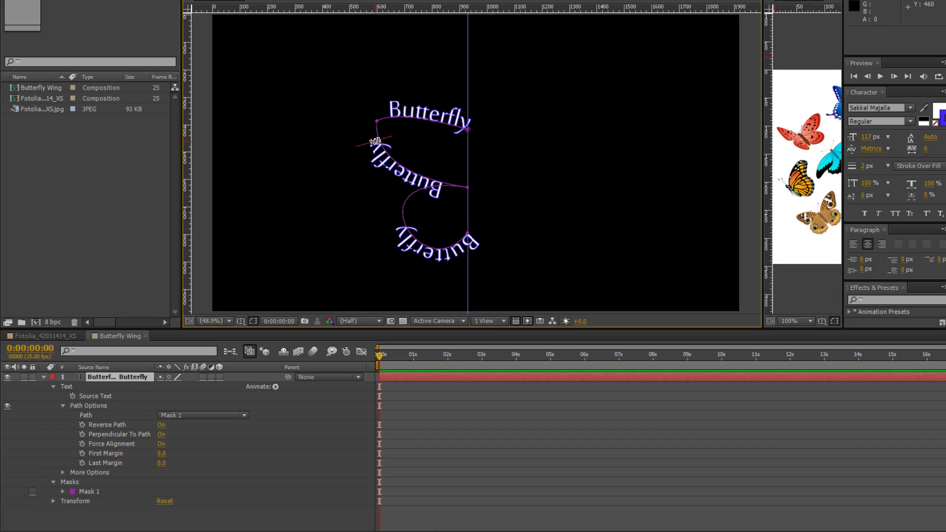
pyautogui.click(379, 118)
pyautogui.press('Delete')
pyautogui.press('Delete')
pyautogui.press('Delete')
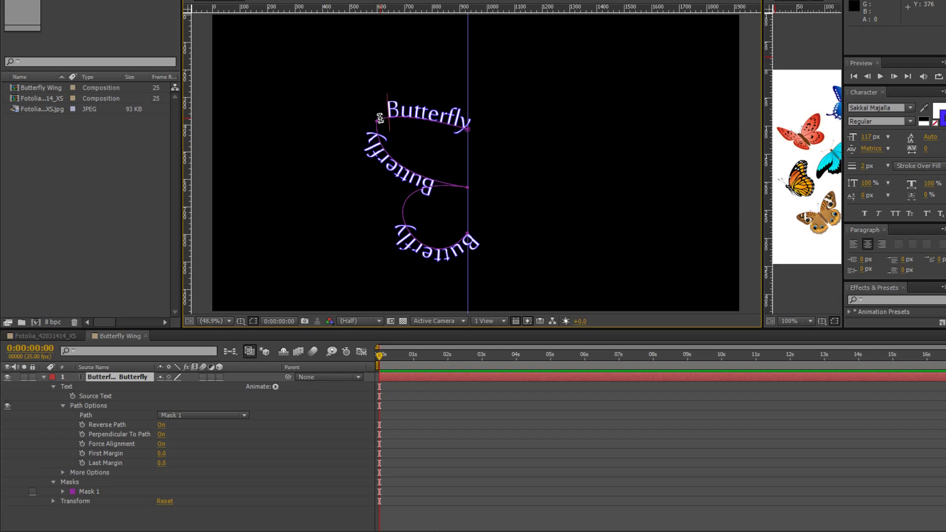
pyautogui.click(402, 219)
pyautogui.press('Delete')
pyautogui.press('Delete')
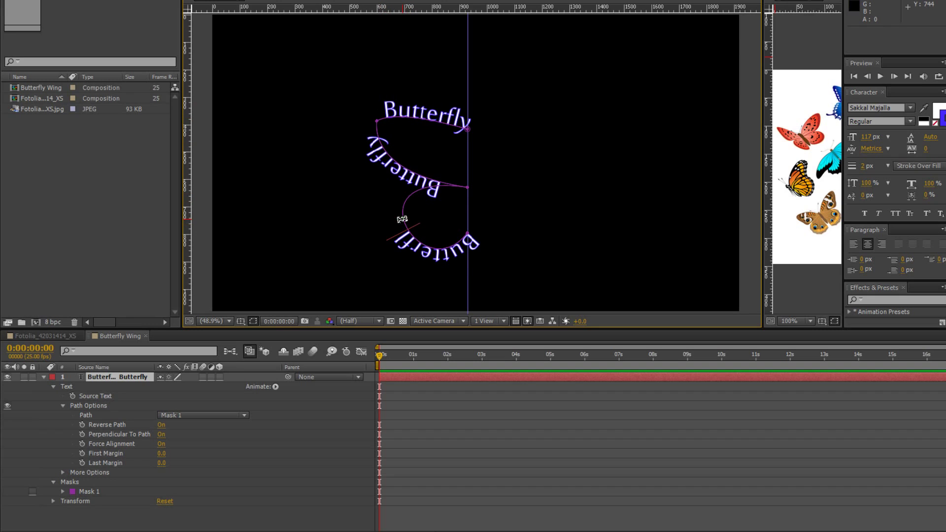
pyautogui.press('Delete')
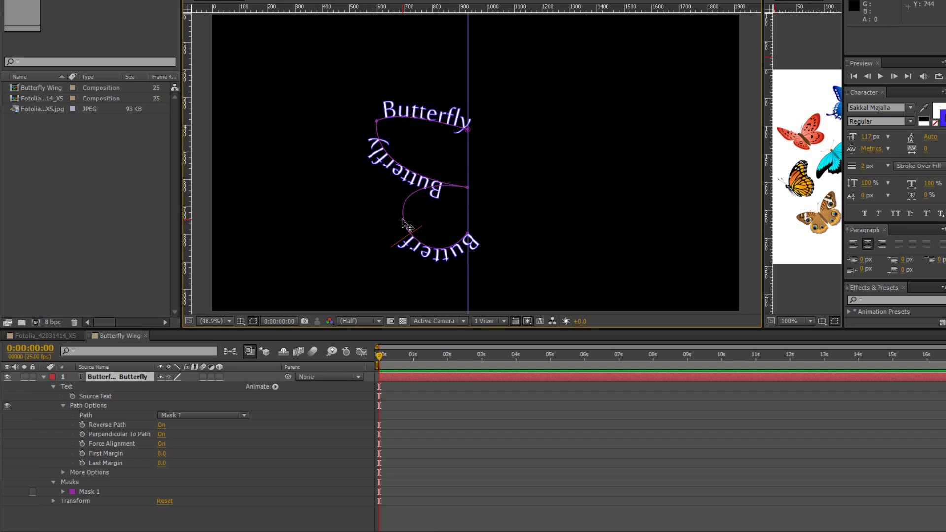
# Flatten the lower vertex's tangent to smooth the curve and leave text editing
pyautogui.moveTo(402, 220); pyautogui.dragTo(401, 219)
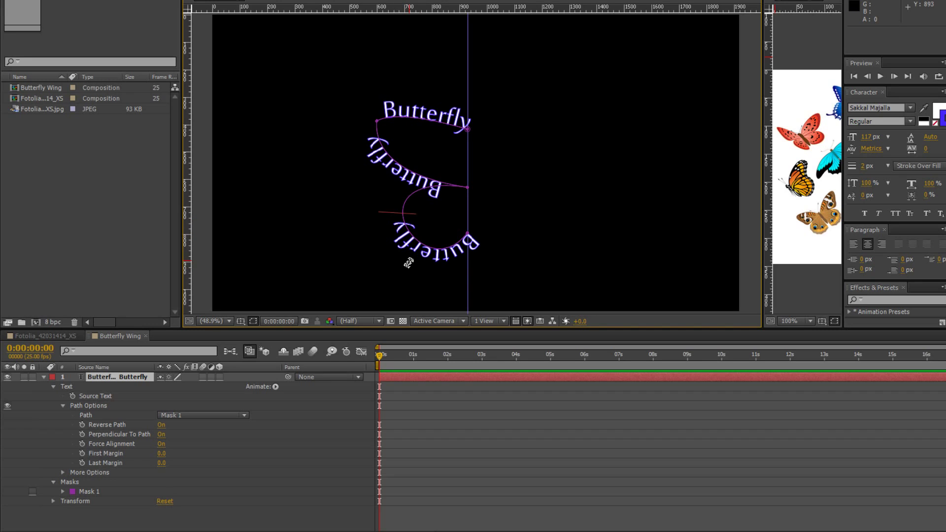
pyautogui.click(251, 453)
pyautogui.hotkey('ctrl', 't')
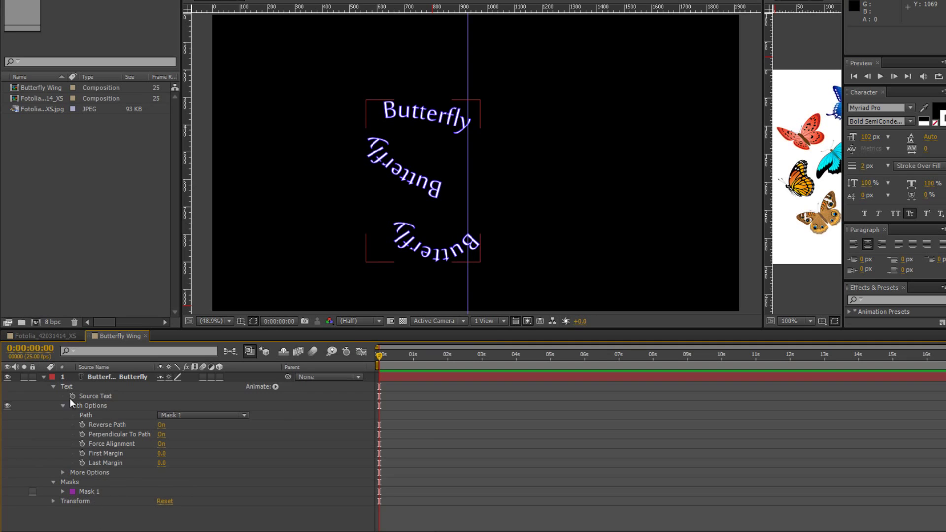
# Select Mask 1's Mask Path, then collapse all layer properties and deselect the layer
pyautogui.click(63, 491)
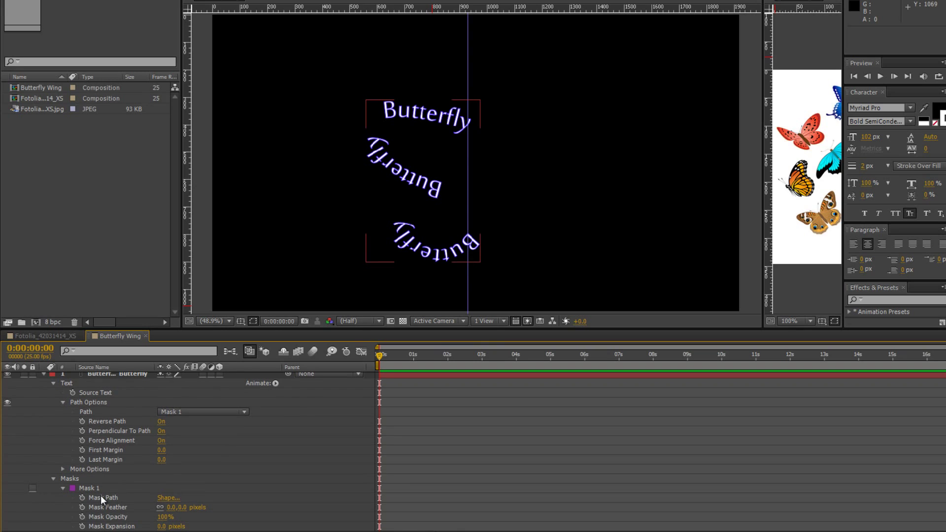
pyautogui.click(101, 498)
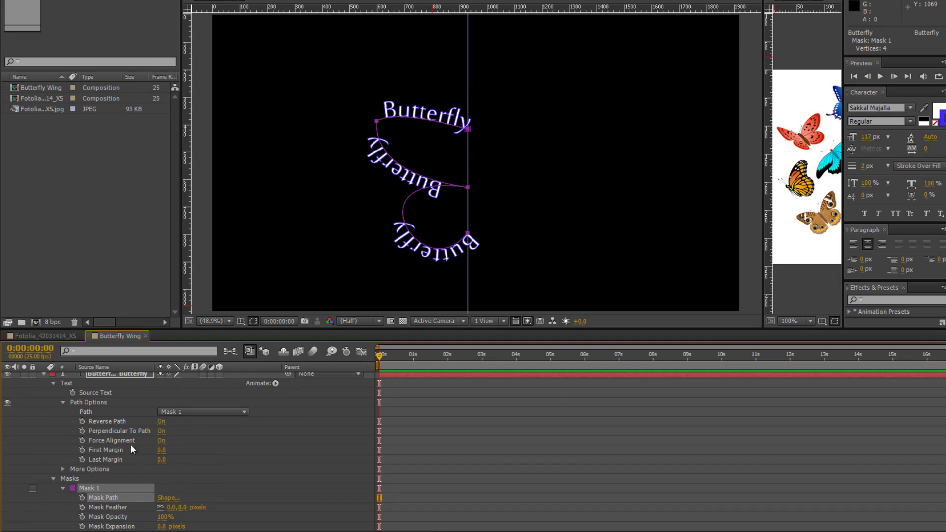
pyautogui.scroll(1, 85, 430)
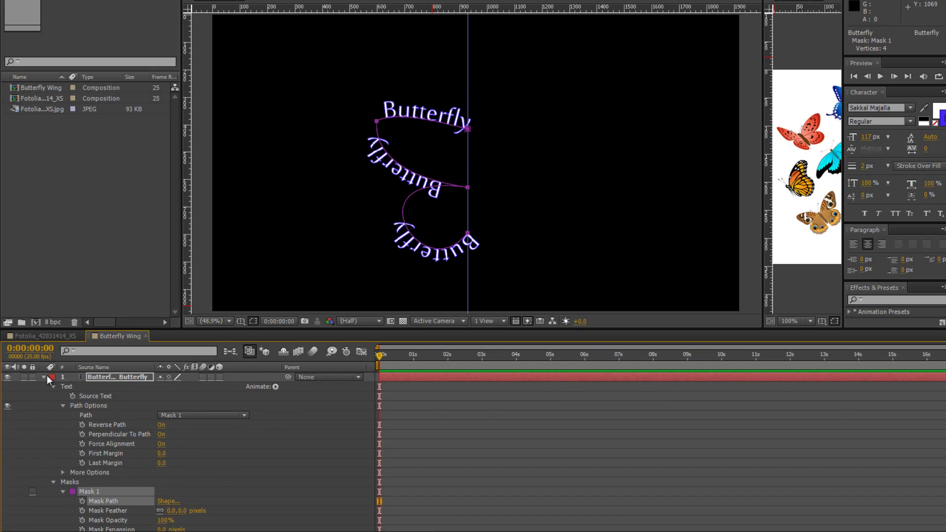
pyautogui.hotkey('ctrl', '`')
pyautogui.click(140, 409)
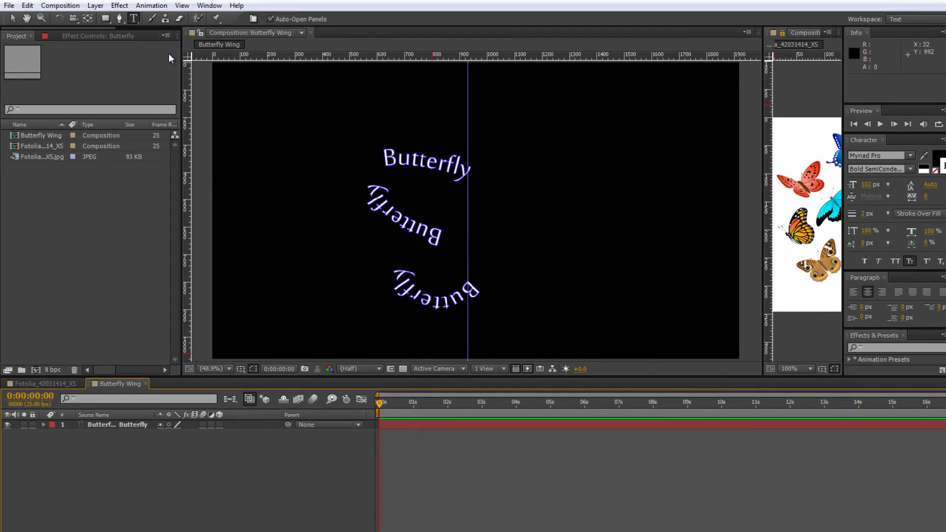
# Replace the old gradient stop with a new green stop at 27.5%
pyautogui.click(121, 19)
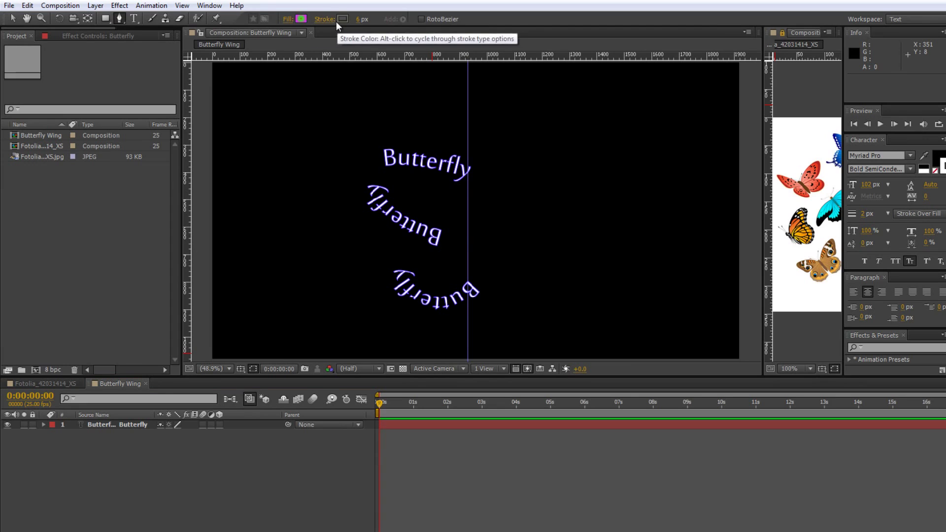
pyautogui.click(301, 19)
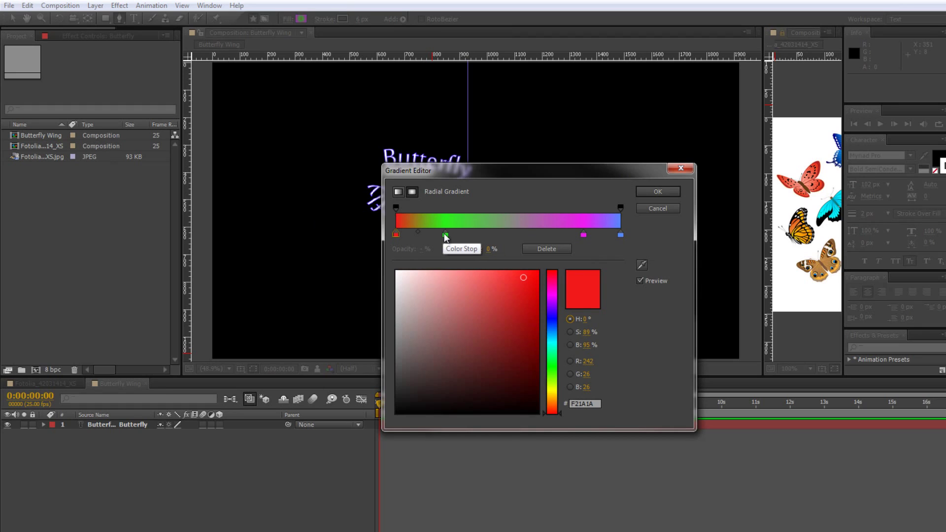
pyautogui.moveTo(442, 232); pyautogui.dragTo(577, 340)
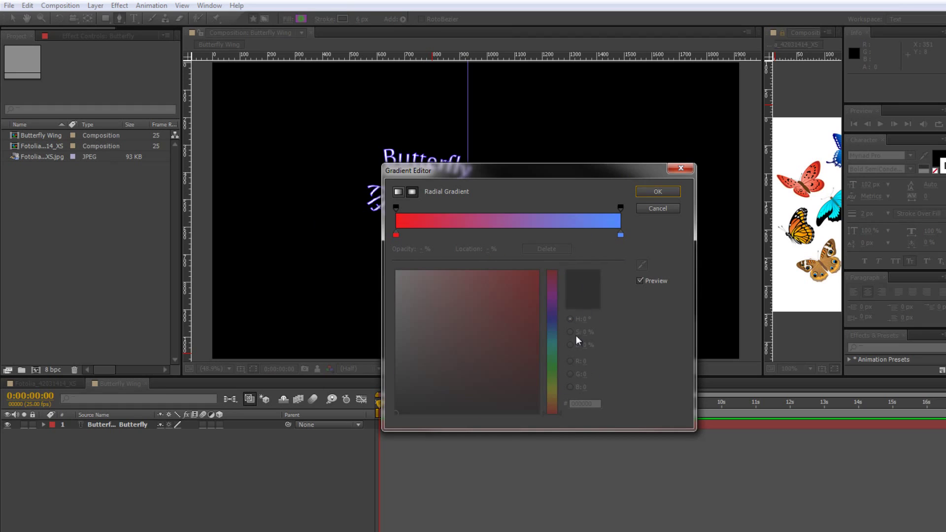
pyautogui.click(458, 225)
pyautogui.click(550, 365)
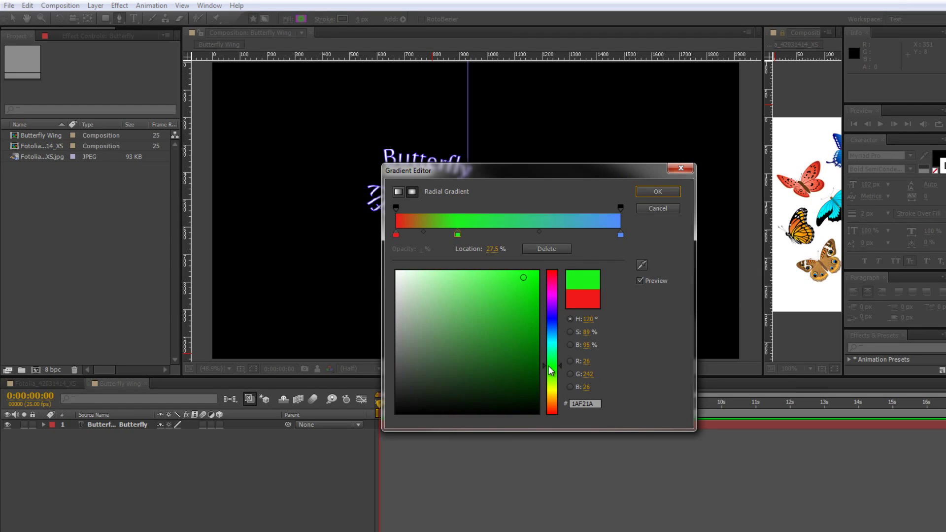
# Add a magenta stop at 72.3% and apply the red-green-magenta-blue radial gradient
pyautogui.click(583, 231)
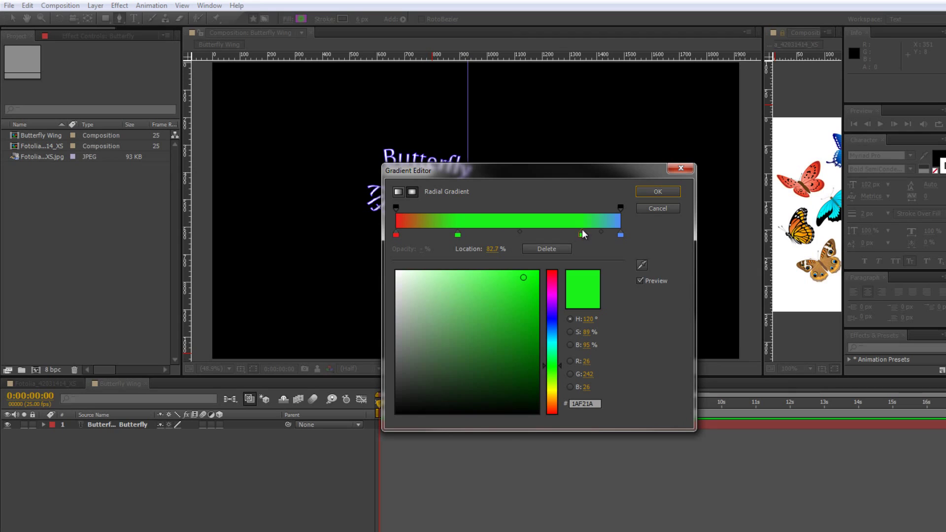
pyautogui.click(550, 297)
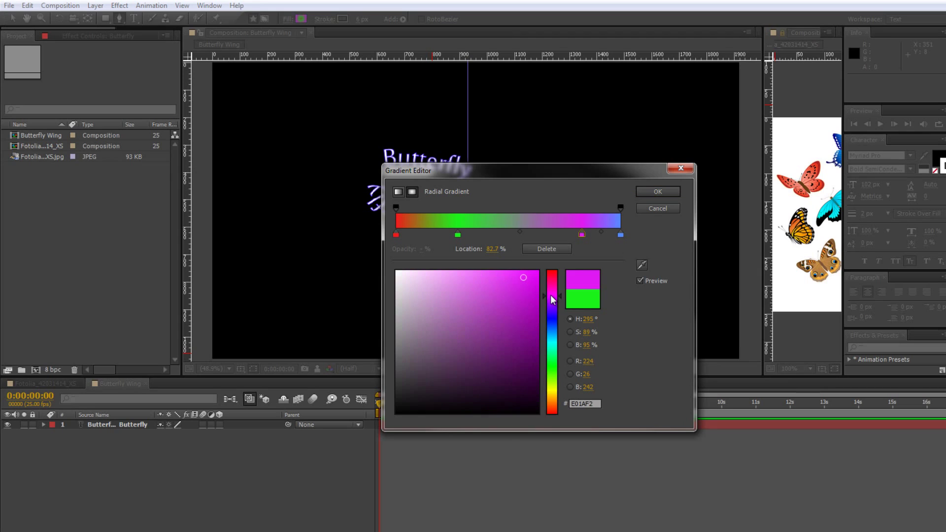
pyautogui.moveTo(552, 301); pyautogui.dragTo(552, 297)
pyautogui.moveTo(585, 235)
pyautogui.mouseDown()
pyautogui.moveTo(556, 235)
pyautogui.moveTo(587, 230)
pyautogui.mouseUp()
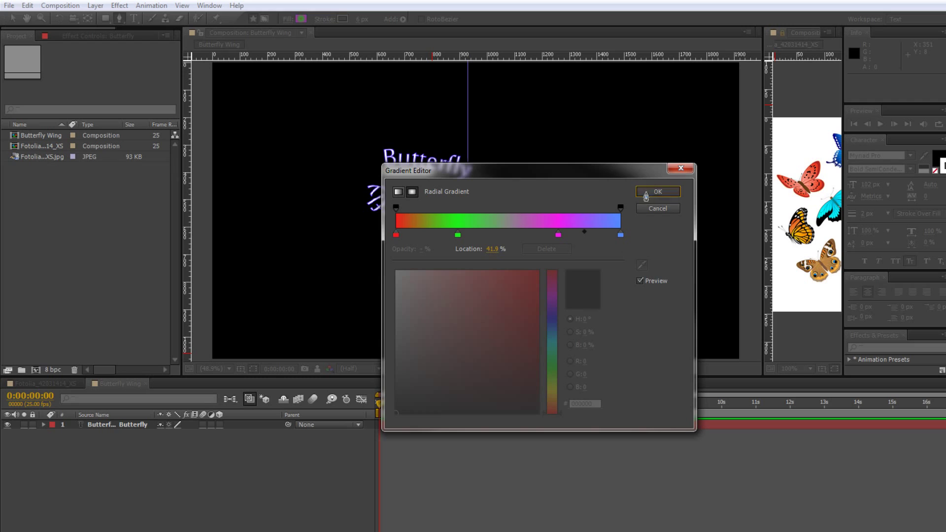
pyautogui.click(644, 194)
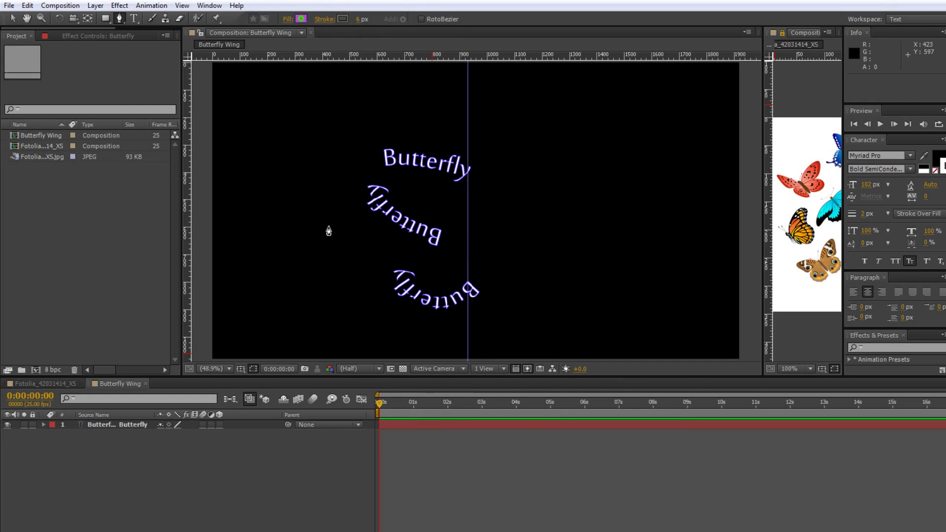
# Draw a two-point Pen path, then paste the wing outline into Path 1's Path property
pyautogui.click(333, 120)
pyautogui.click(553, 116)
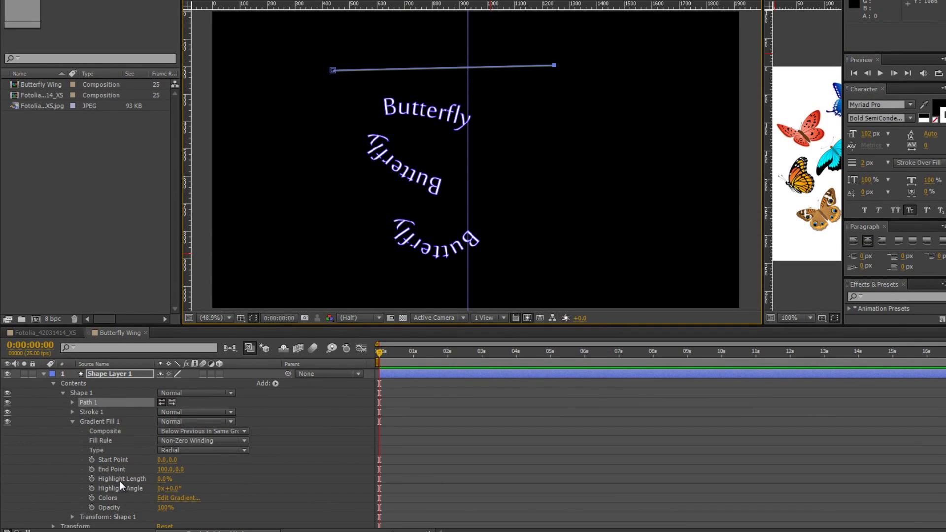
pyautogui.click(72, 402)
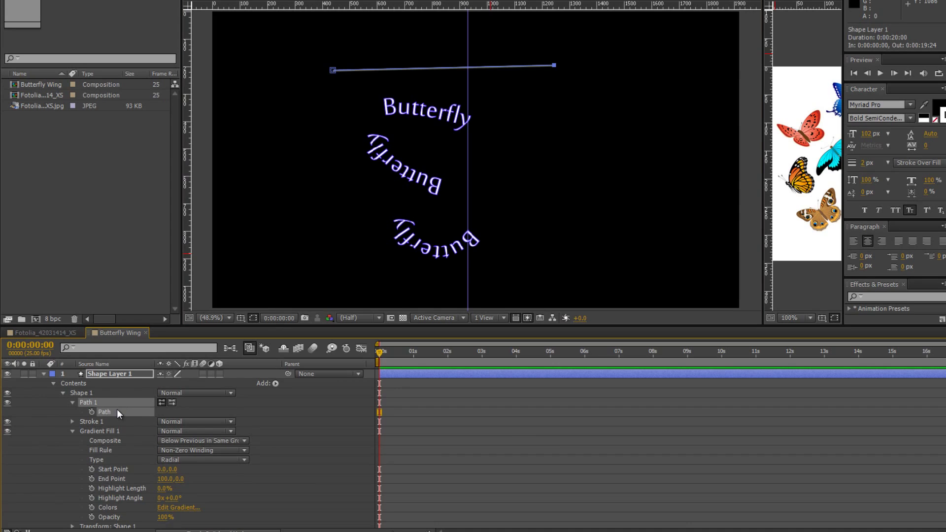
pyautogui.hotkey('ctrl', 'v')
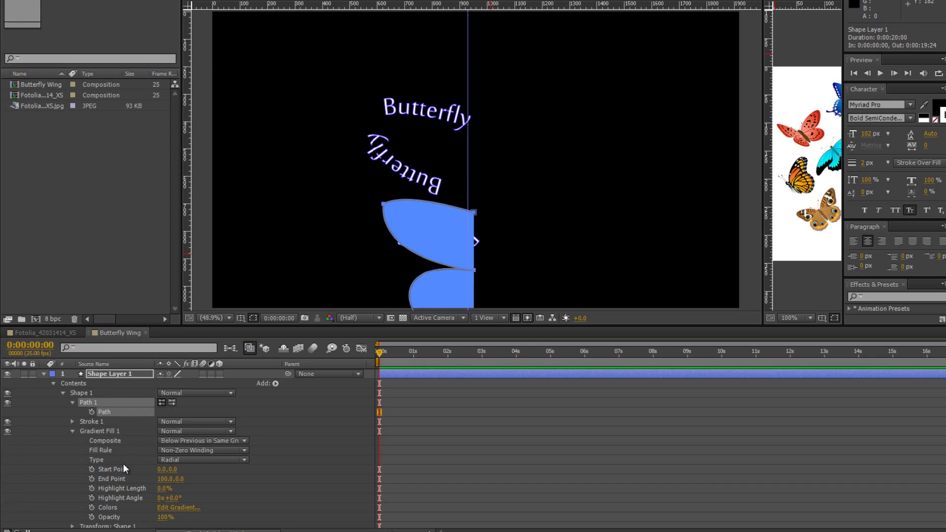
pyautogui.scroll(-2, 74, 515)
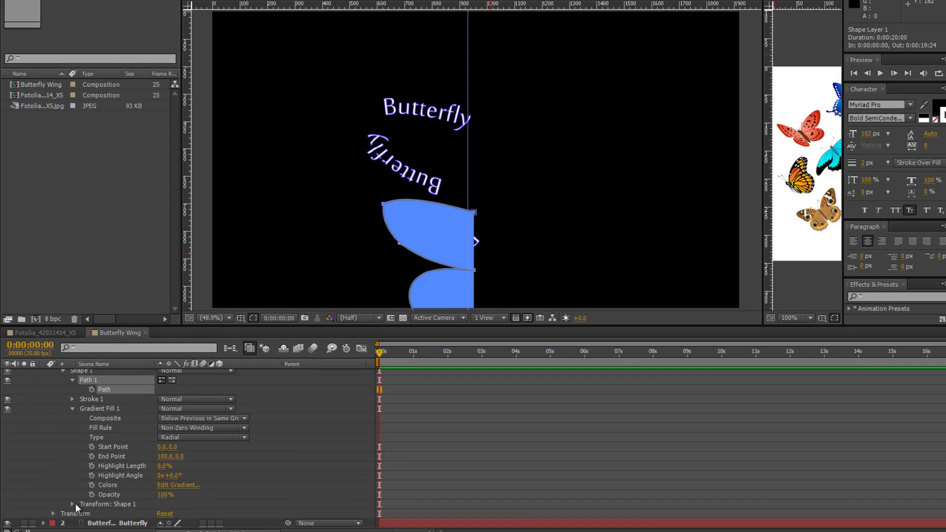
pyautogui.click(75, 503)
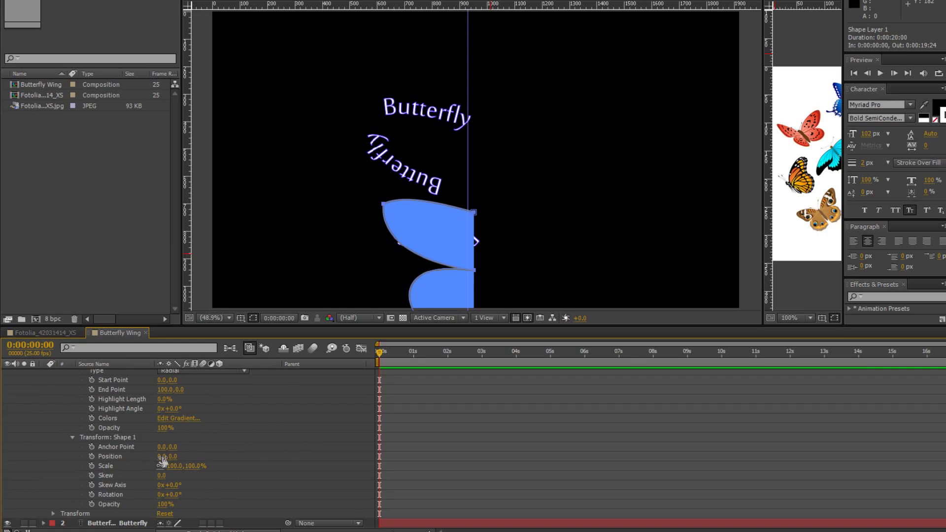
# Move the wing to -24,-314 and set gradient Start -169.8,231.1 and End -22.7,630.0
pyautogui.moveTo(164, 456); pyautogui.dragTo(175, 284)
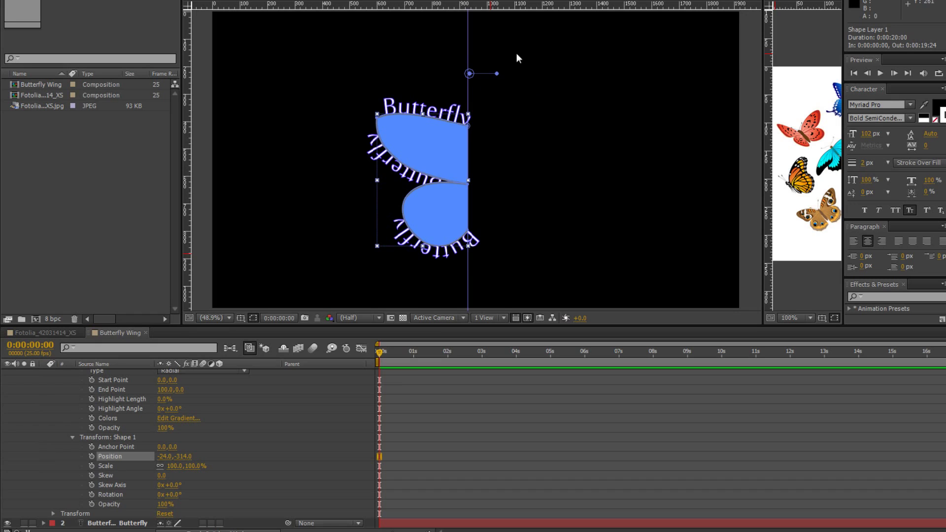
pyautogui.moveTo(469, 73); pyautogui.dragTo(436, 146)
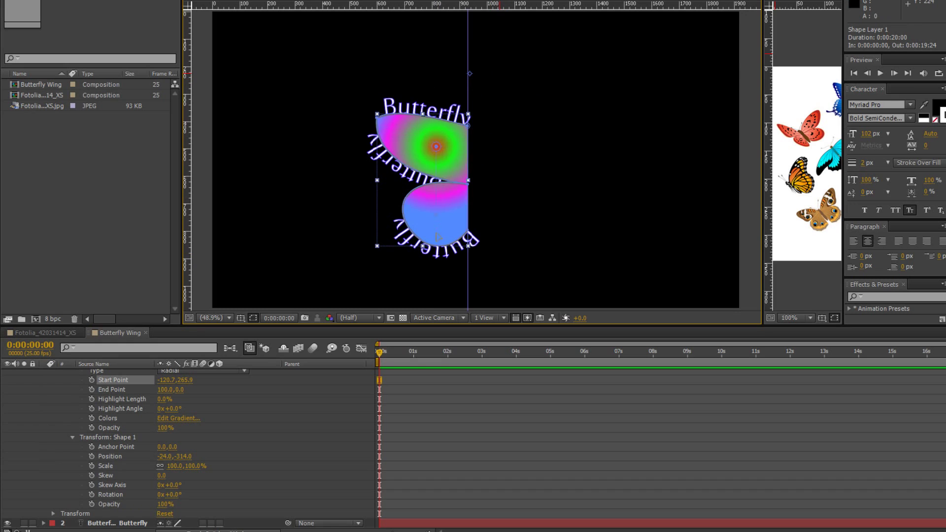
pyautogui.moveTo(451, 250); pyautogui.dragTo(449, 261)
pyautogui.moveTo(436, 147)
pyautogui.mouseDown()
pyautogui.moveTo(421, 150)
pyautogui.moveTo(423, 140)
pyautogui.mouseUp()
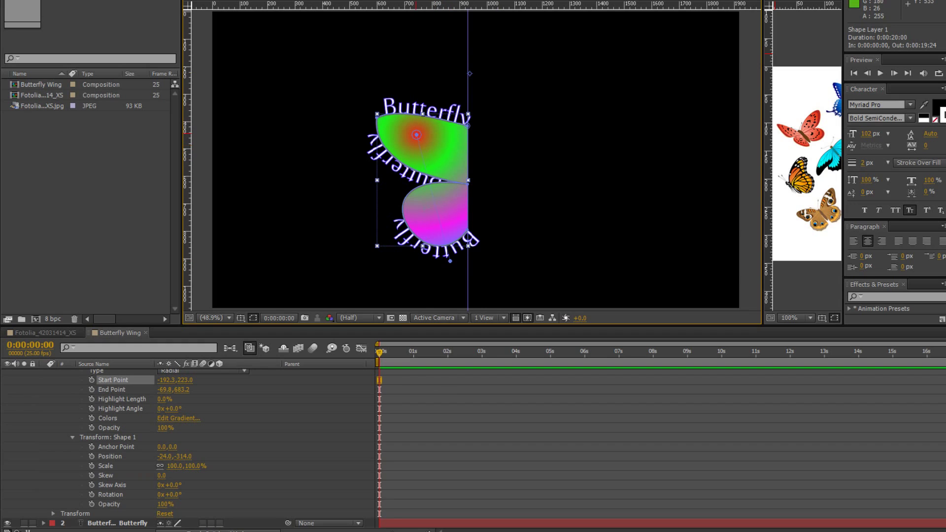
pyautogui.moveTo(450, 261); pyautogui.dragTo(465, 248)
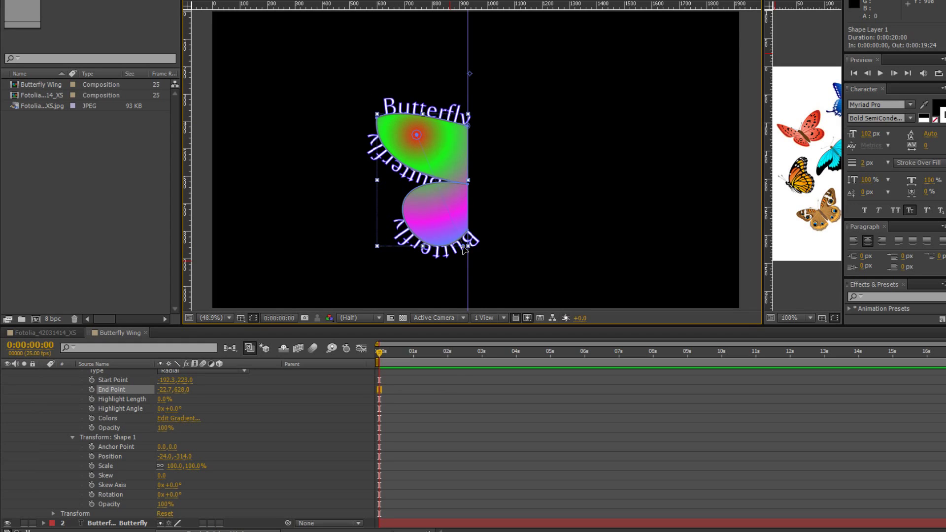
pyautogui.moveTo(417, 135); pyautogui.dragTo(423, 138)
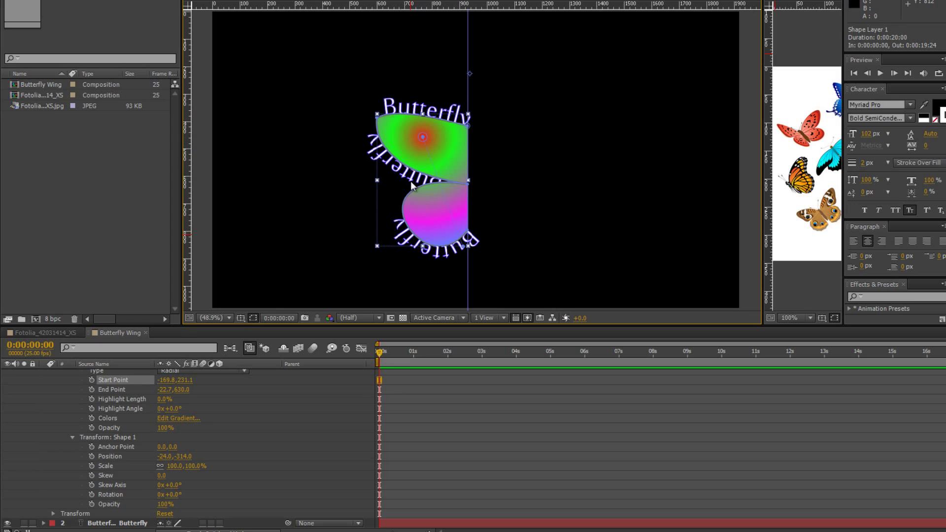
pyautogui.scroll(4, 81, 423)
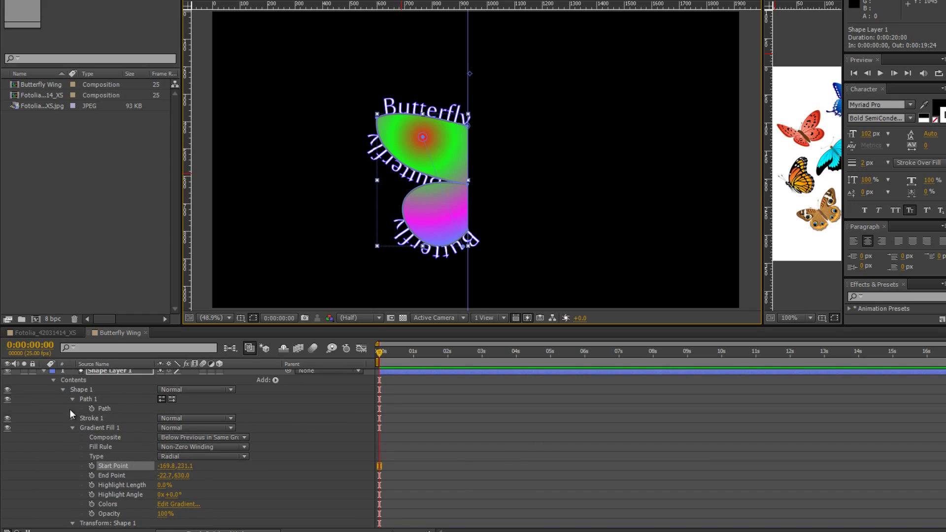
# Move Shape Layer 1 below the Butterfly text layer
pyautogui.click(44, 371)
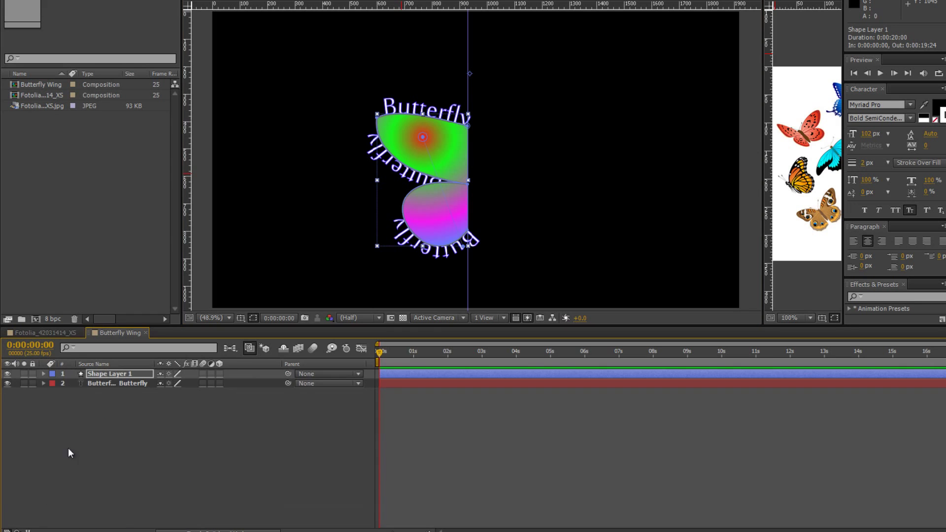
pyautogui.moveTo(122, 403); pyautogui.dragTo(122, 423)
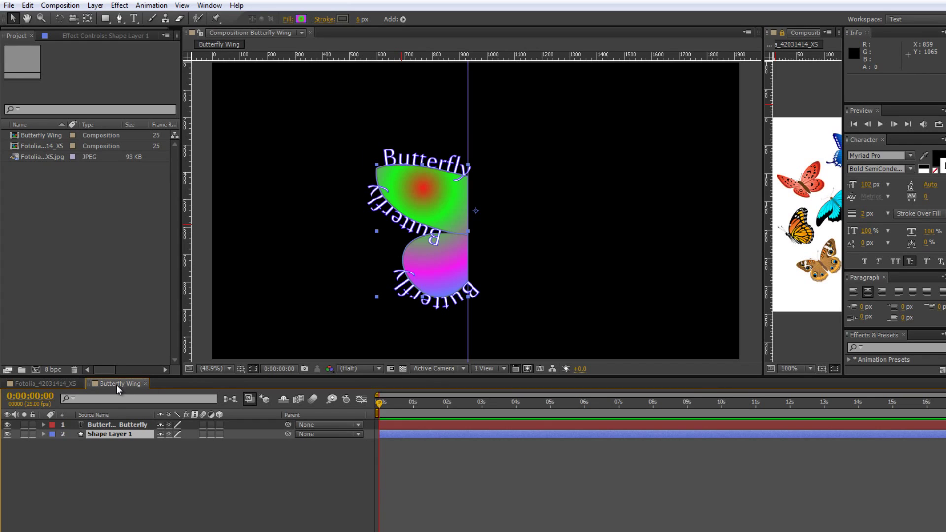
pyautogui.click(110, 469)
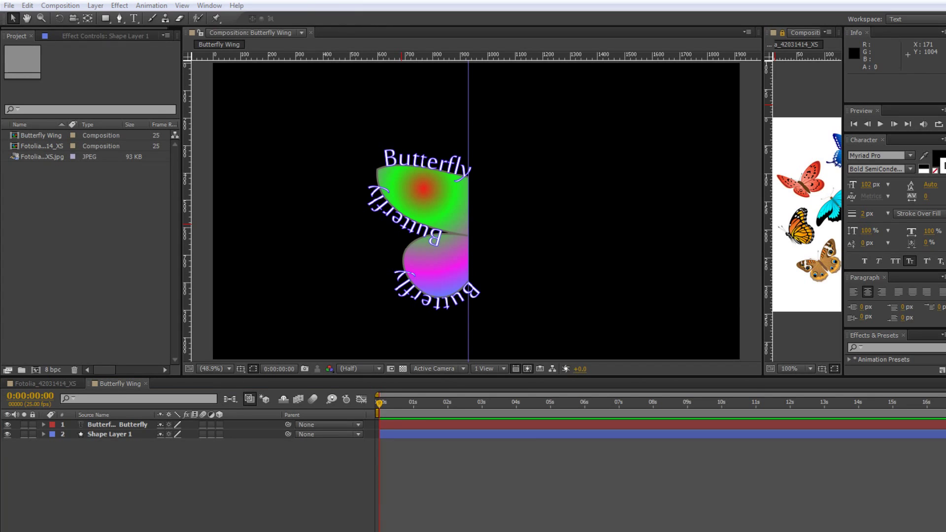
# Pre-compose the Butterfly text and Shape Layer 1 into a comp named 'Wing Complete'
pyautogui.click(108, 433)
pyautogui.keyDown('shift'); pyautogui.click(112, 423); pyautogui.keyUp('shift')
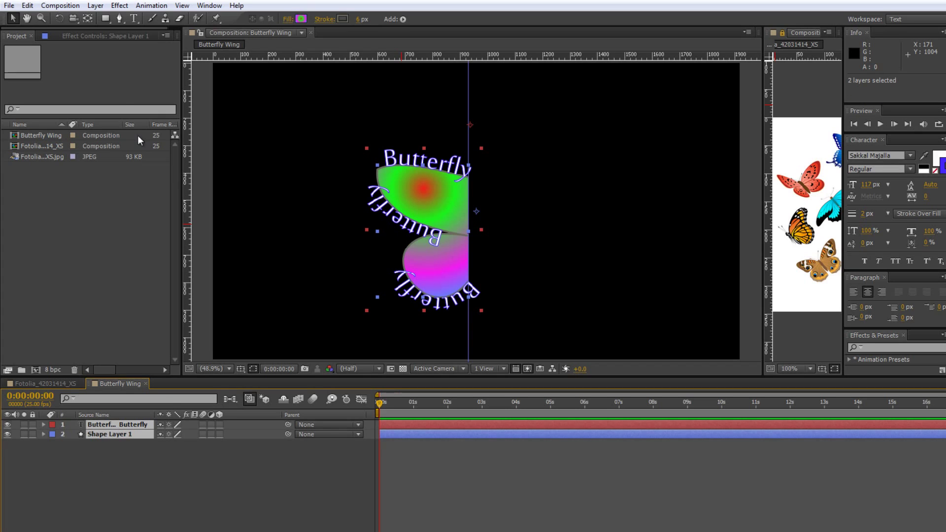
pyautogui.click(95, 6)
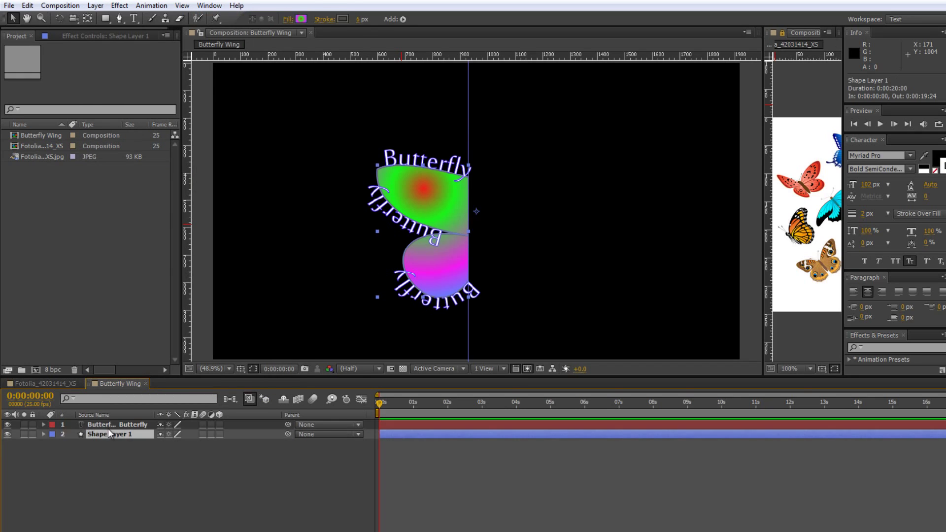
pyautogui.click(108, 428)
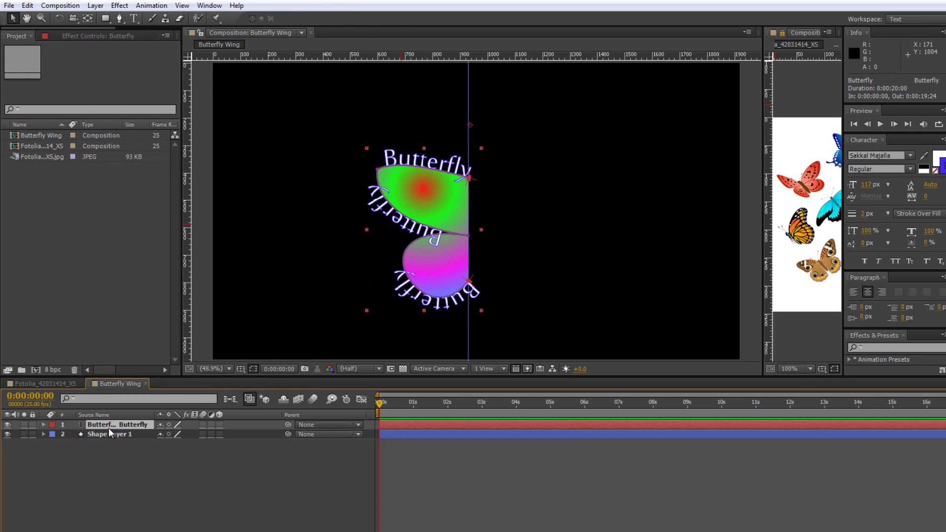
pyautogui.keyDown('ctrl'); pyautogui.click(108, 432); pyautogui.keyUp('ctrl')
pyautogui.rightClick(108, 432)
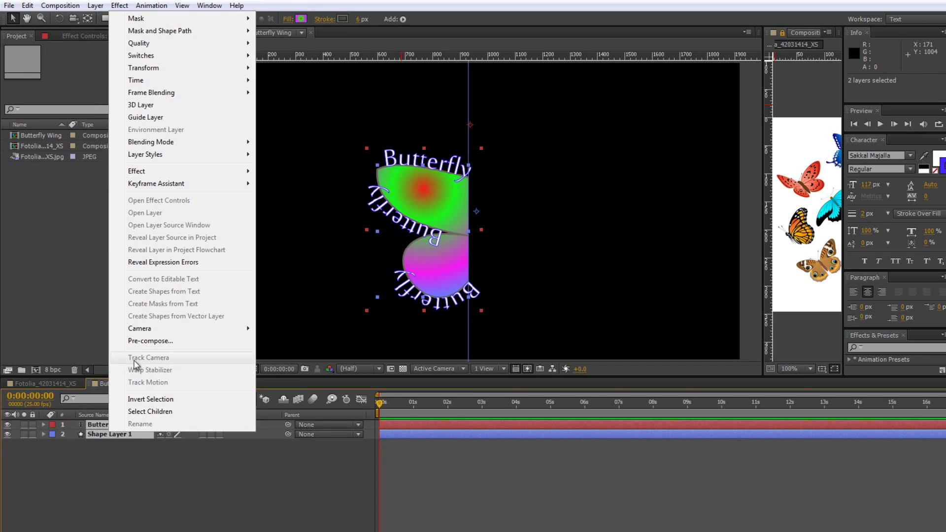
pyautogui.click(147, 340)
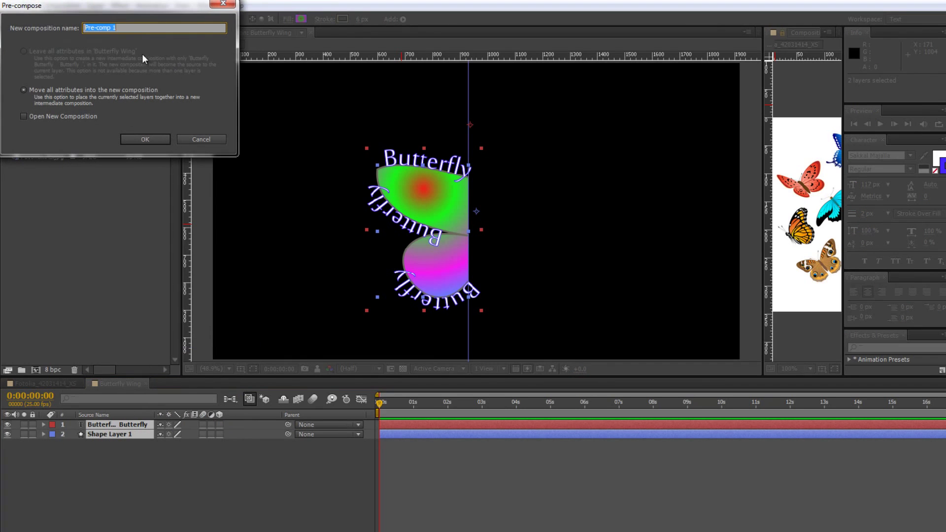
pyautogui.write('Wing Complete')
pyautogui.click(139, 140)
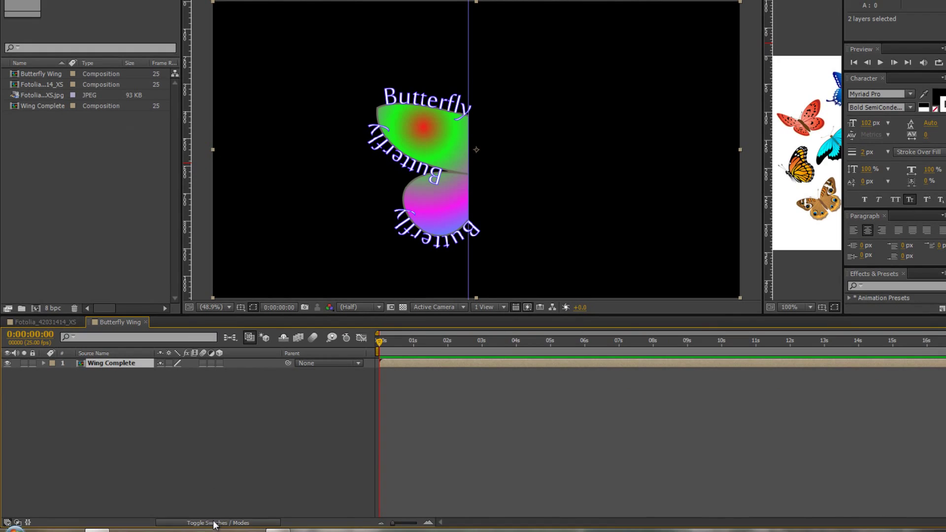
# Show the layer switch columns again and enable the 3D Layer switch for Wing Complete
pyautogui.click(223, 524)
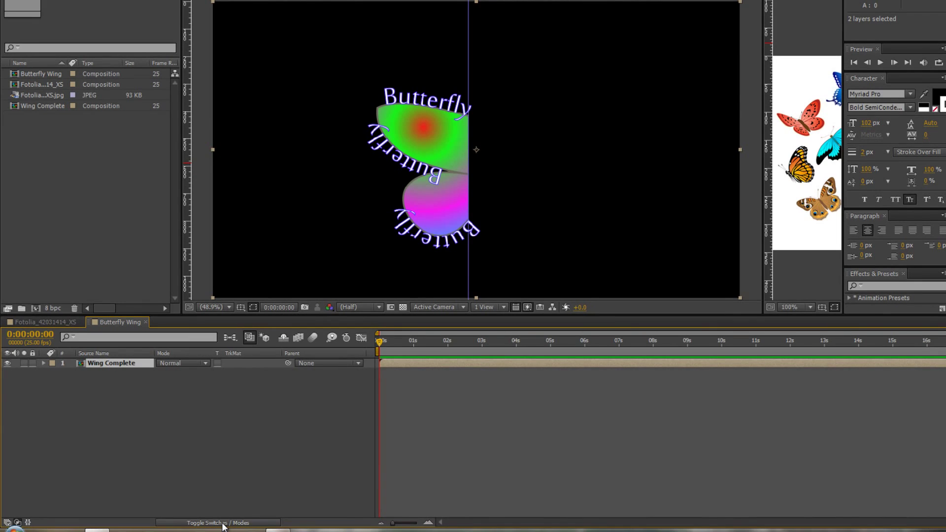
pyautogui.click(223, 525)
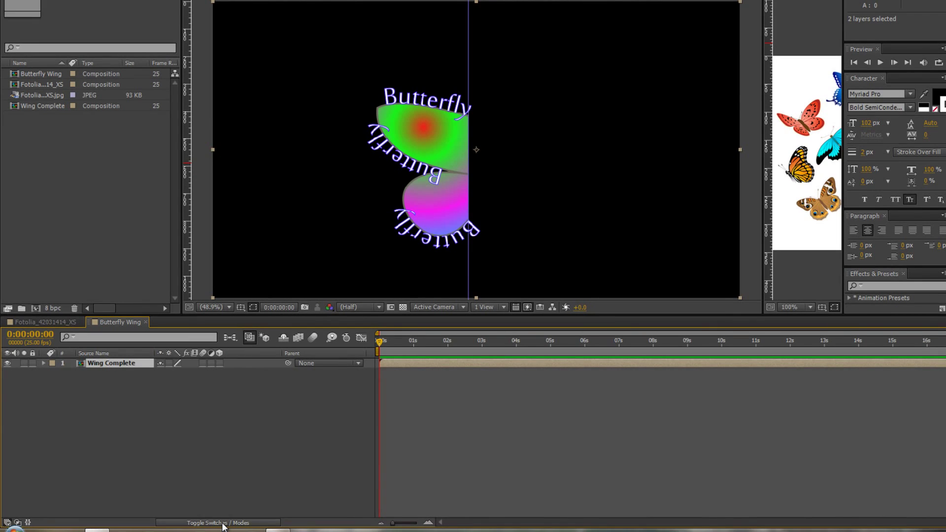
pyautogui.click(223, 524)
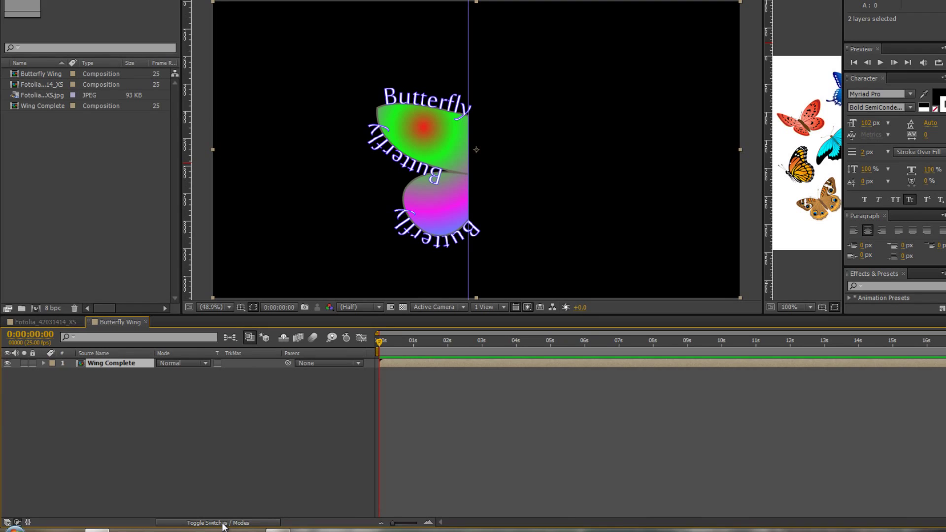
pyautogui.click(222, 525)
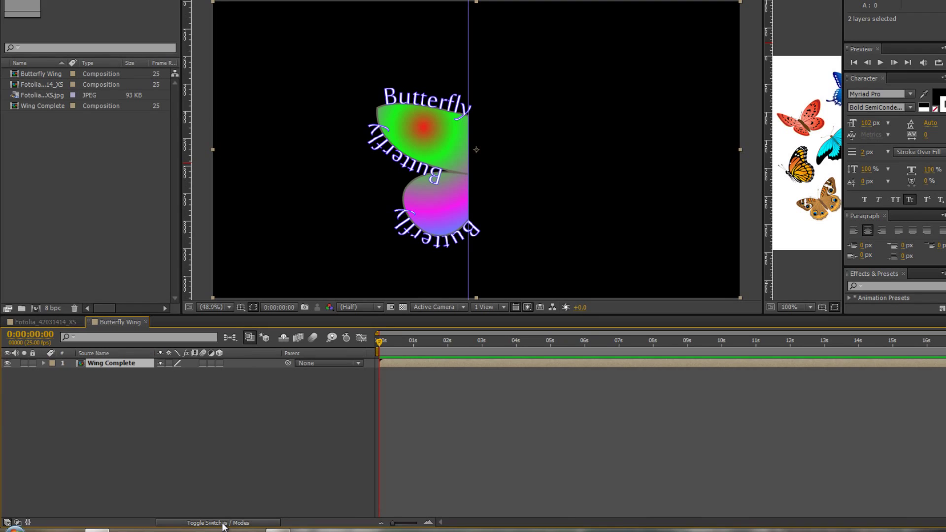
pyautogui.click(220, 363)
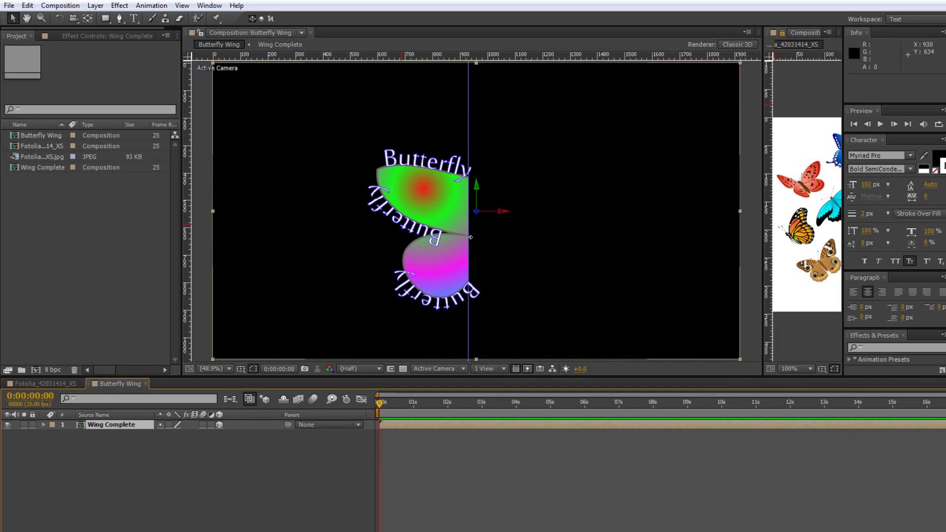
# Move Wing Complete's anchor point onto the wing's straight inner edge with Pan Behind
pyautogui.click(88, 19)
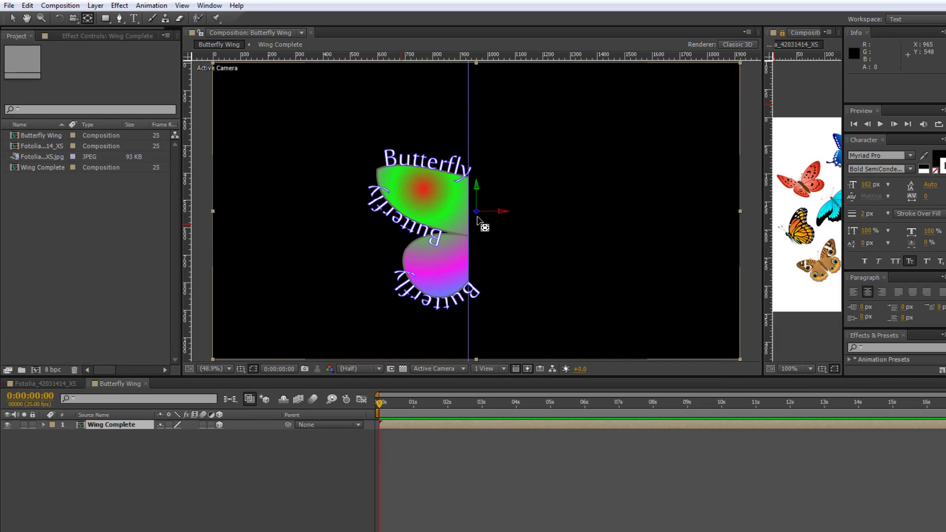
pyautogui.moveTo(477, 217); pyautogui.dragTo(474, 237)
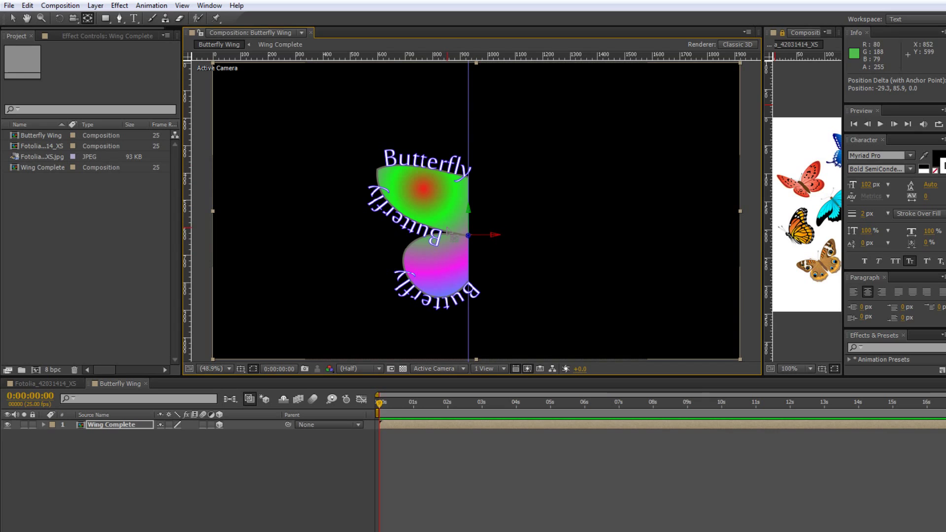
pyautogui.click(13, 18)
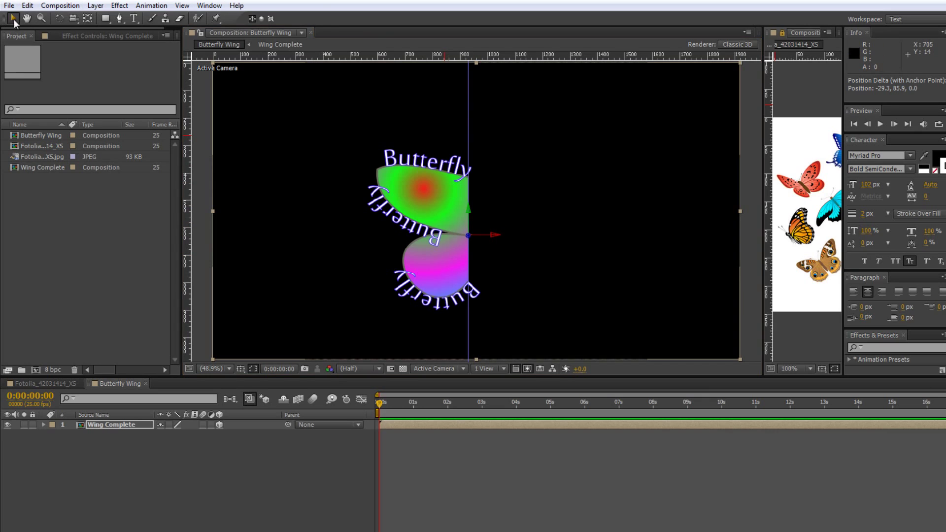
# Turn Wing Complete's Y Rotation to -47°
pyautogui.click(125, 426)
pyautogui.press('r')
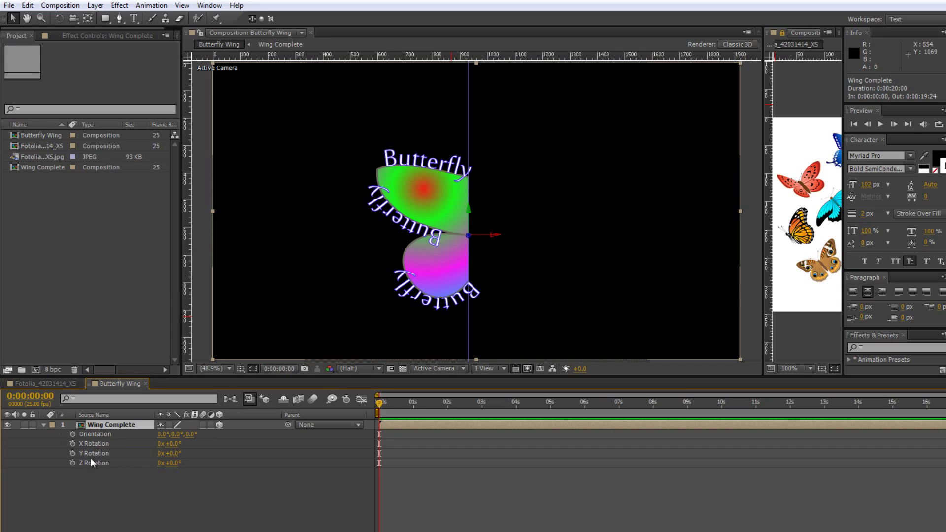
pyautogui.moveTo(175, 454); pyautogui.dragTo(103, 464)
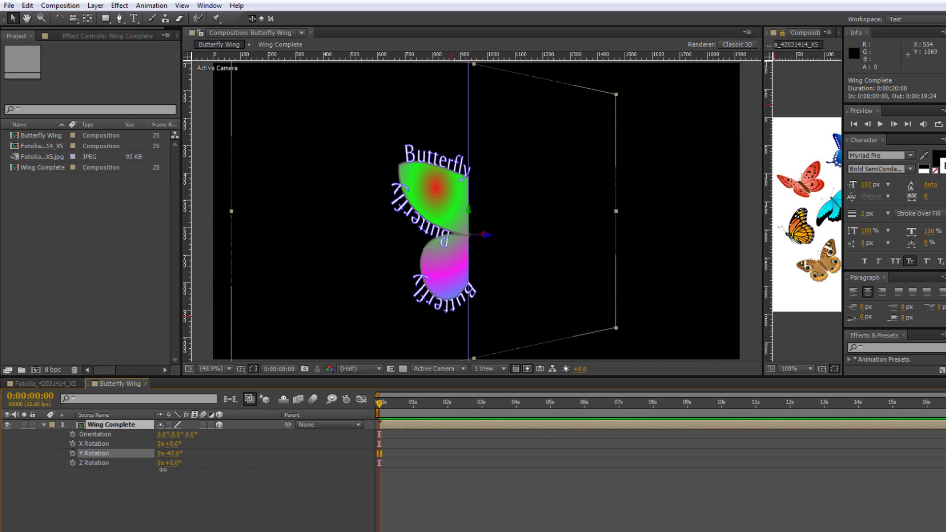
# Reset Y Rotation and set a -90° keyframe at 0:00:00:00
pyautogui.rightClick(105, 457)
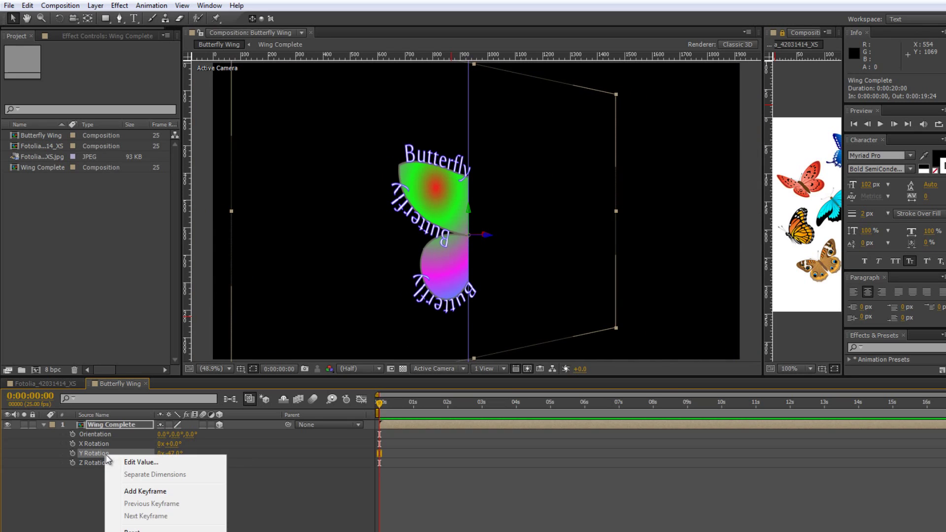
pyautogui.click(129, 530)
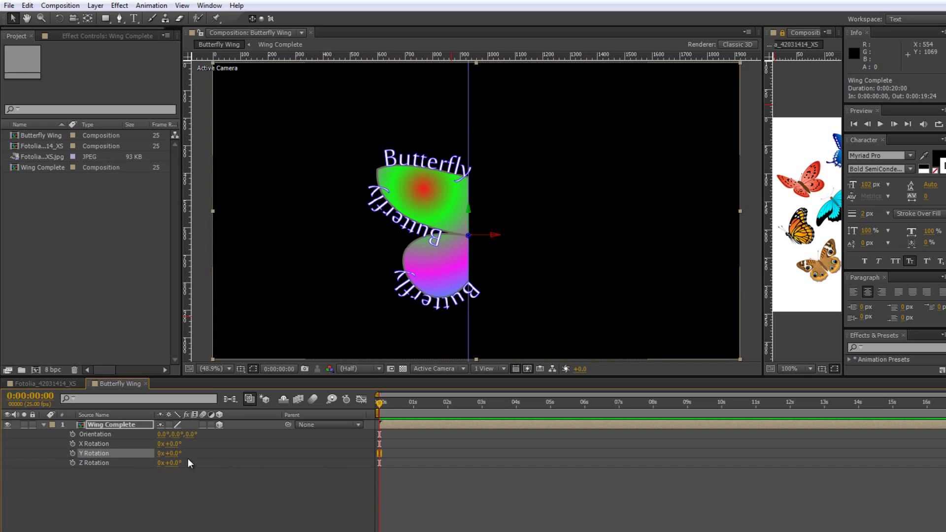
pyautogui.click(72, 454)
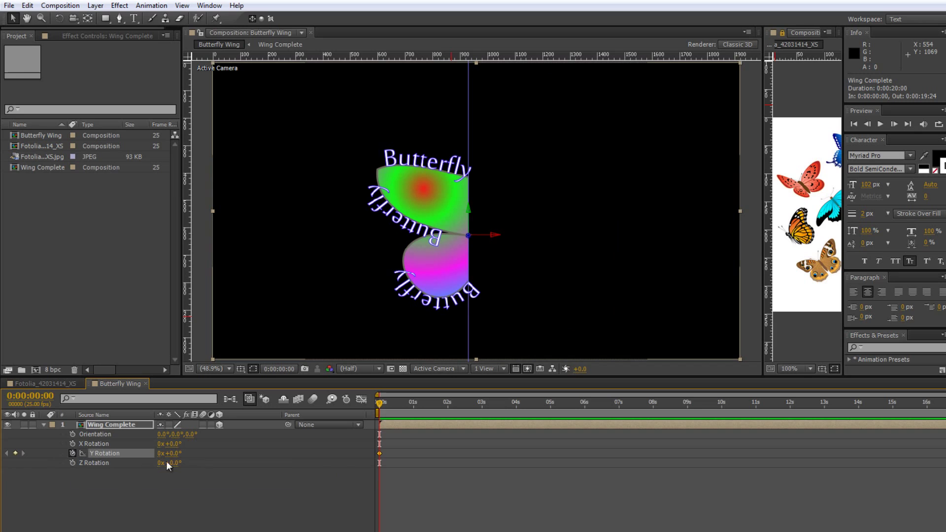
pyautogui.moveTo(175, 459); pyautogui.dragTo(135, 464)
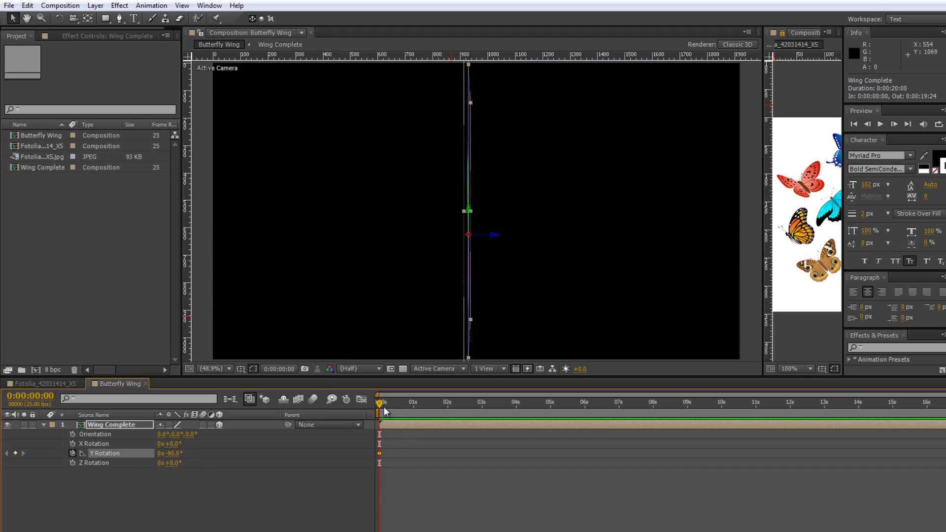
# Add a 0° Y Rotation keyframe at 0:00:01:10
pyautogui.moveTo(381, 403); pyautogui.dragTo(430, 403)
pyautogui.click(173, 454)
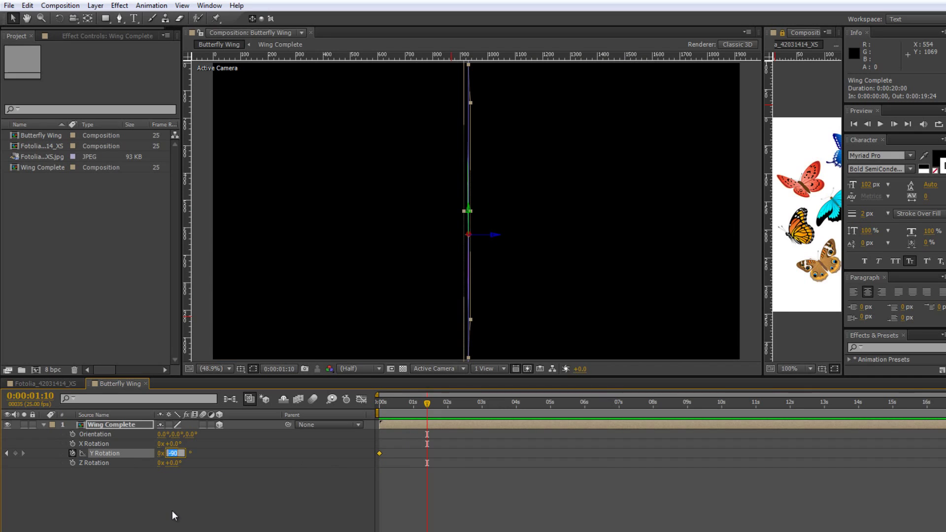
pyautogui.write('0')
pyautogui.press('Return')
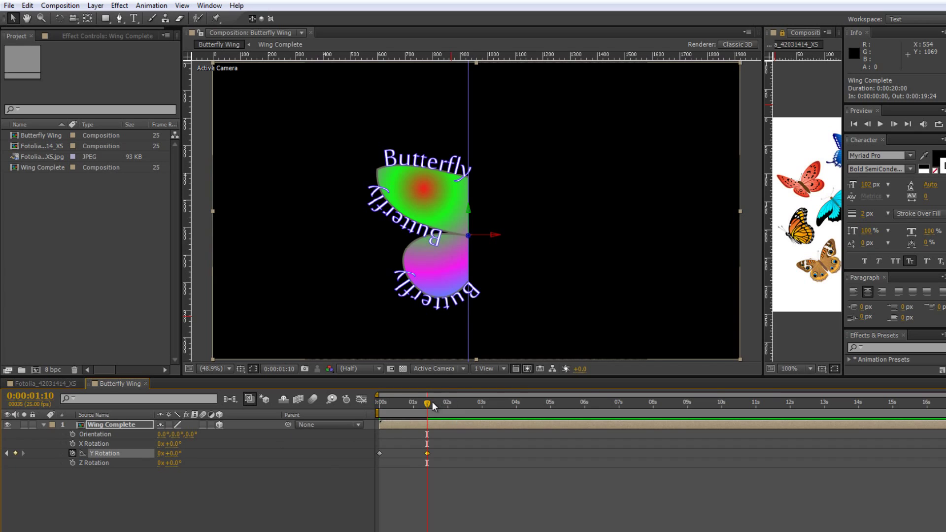
# Copy the 0s Y Rotation keyframe to 3 seconds
pyautogui.moveTo(475, 407); pyautogui.dragTo(482, 405)
pyautogui.moveTo(391, 447); pyautogui.dragTo(366, 462)
pyautogui.hotkey('ctrl', 'c')
pyautogui.hotkey('ctrl', 'v')
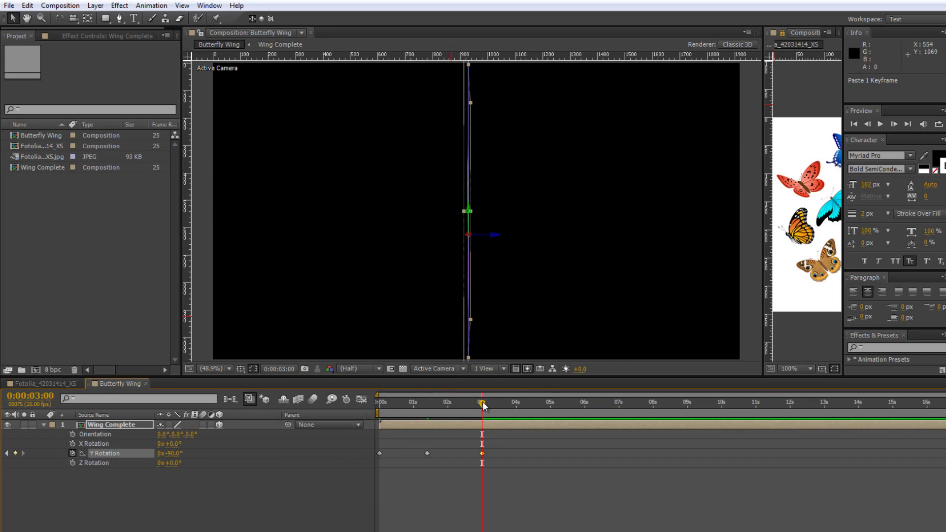
# Paste the 1:10 and 3:00 keyframes at 0:00:04:13, then scrub to check the flap
pyautogui.moveTo(483, 405); pyautogui.dragTo(533, 404)
pyautogui.click(424, 454)
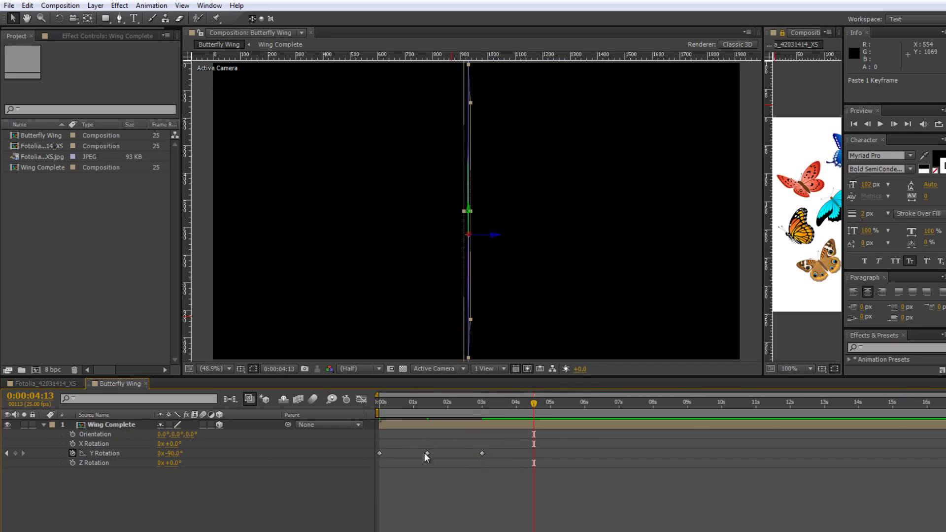
pyautogui.moveTo(423, 438); pyautogui.dragTo(492, 462)
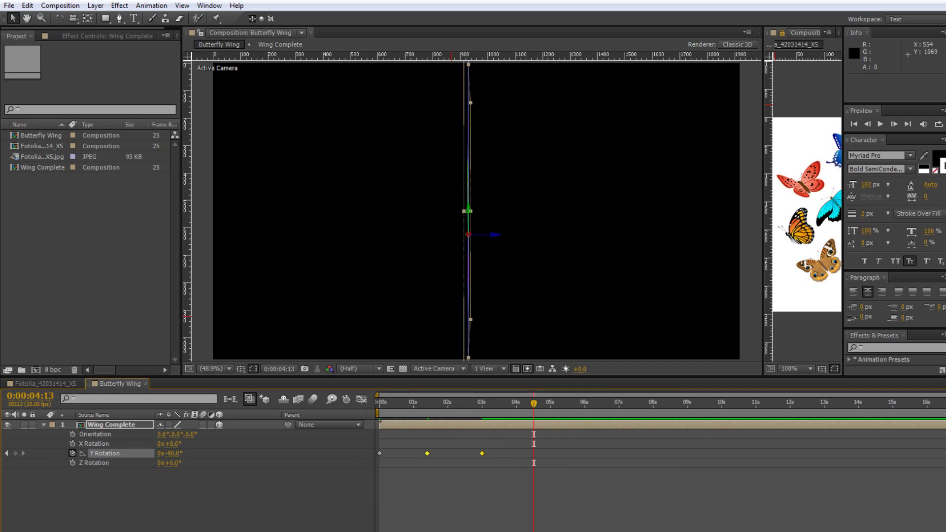
pyautogui.hotkey('ctrl', 'v')
pyautogui.moveTo(528, 405)
pyautogui.mouseDown()
pyautogui.moveTo(375, 415)
pyautogui.moveTo(593, 443)
pyautogui.moveTo(590, 452)
pyautogui.mouseUp()
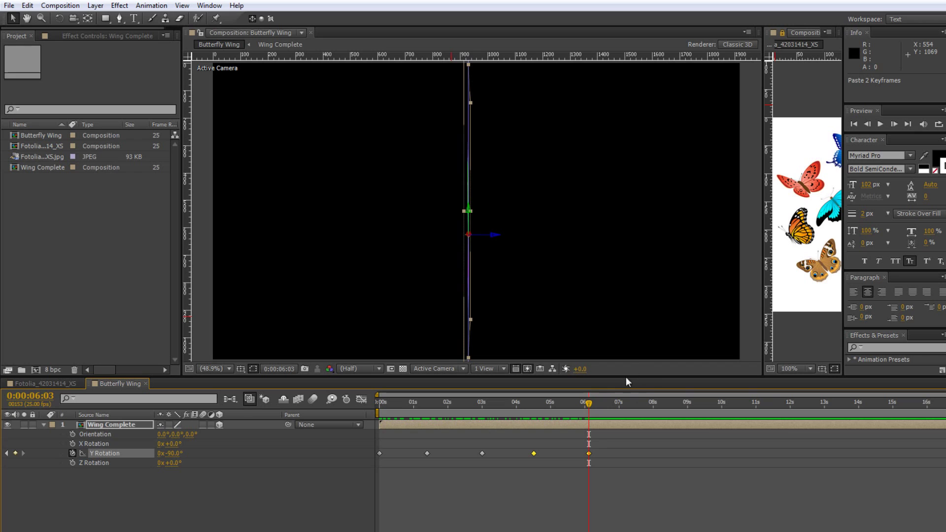
pyautogui.moveTo(591, 402); pyautogui.dragTo(593, 435)
# Split Wing Complete at 0:00:06:03 and show the top layer's rotation properties
pyautogui.click(29, 7)
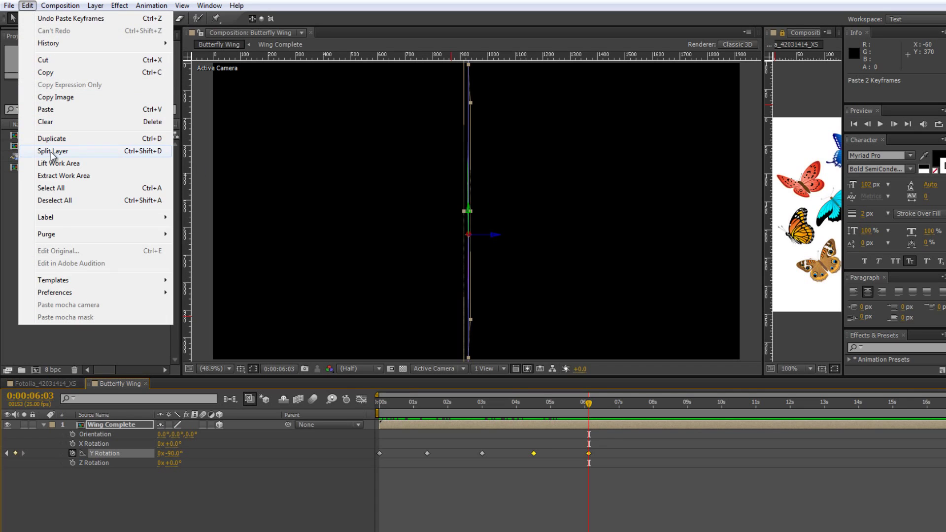
pyautogui.click(52, 151)
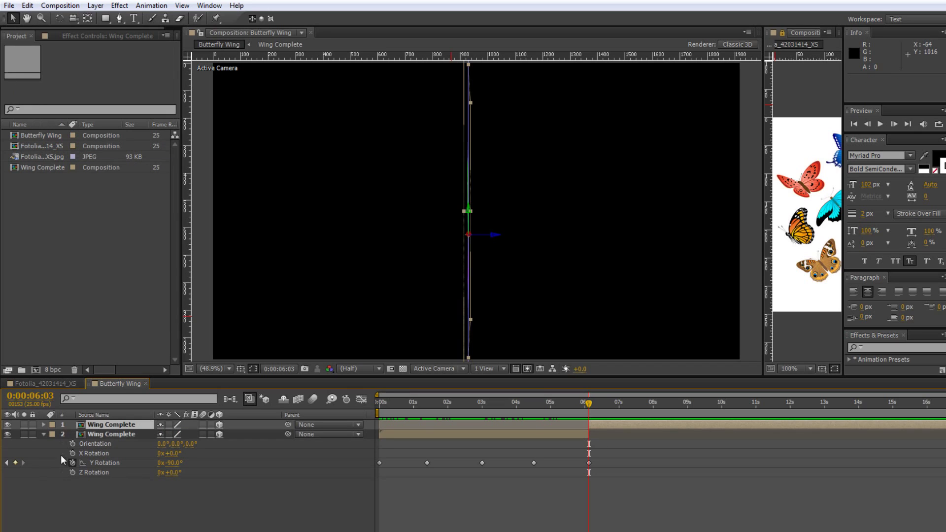
pyautogui.click(43, 434)
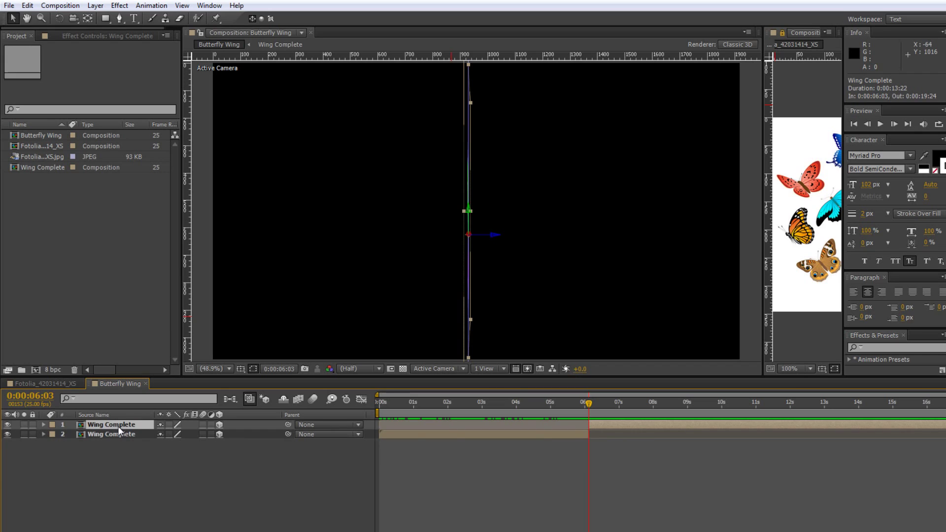
pyautogui.press('r')
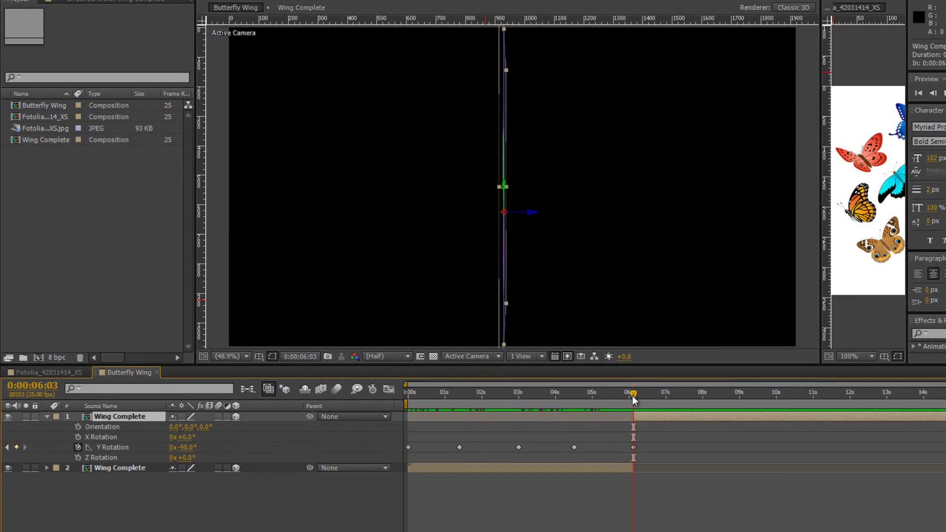
# Set the top layer's Y Rotation to 90° just past 6 seconds
pyautogui.moveTo(633, 395); pyautogui.dragTo(649, 397)
pyautogui.click(185, 448)
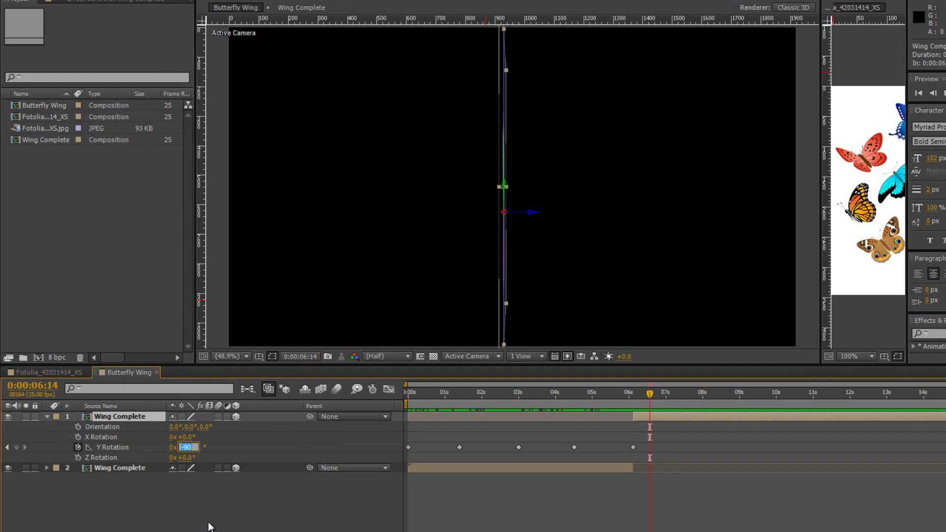
pyautogui.write('90')
pyautogui.press('Return')
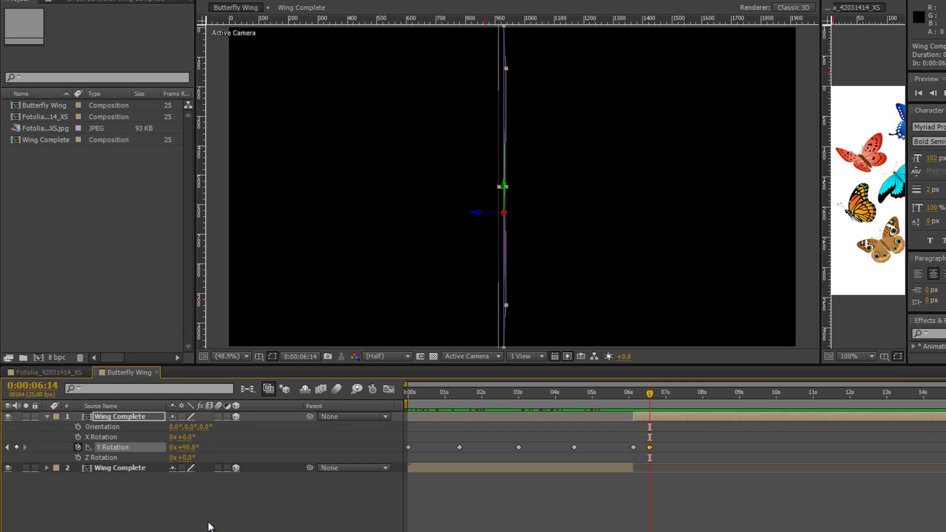
pyautogui.moveTo(651, 396)
pyautogui.mouseDown()
pyautogui.moveTo(632, 399)
pyautogui.moveTo(666, 399)
pyautogui.mouseUp()
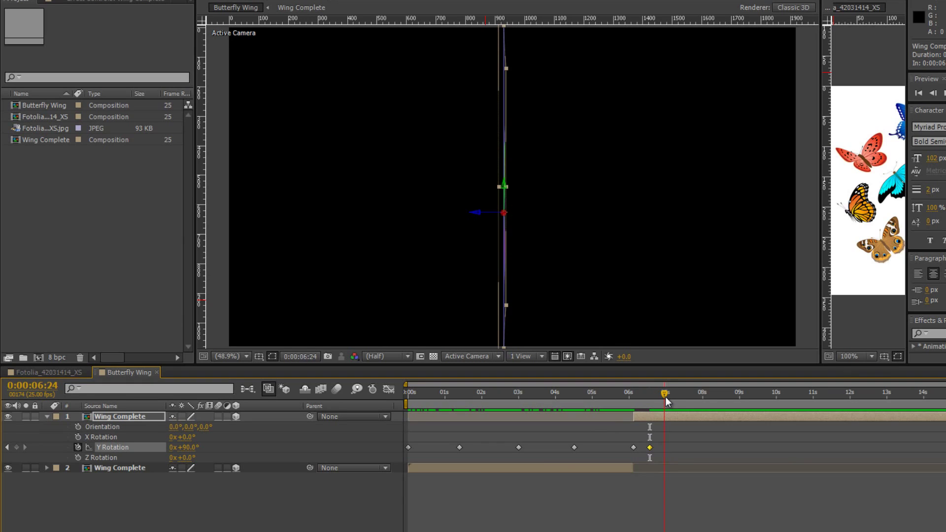
# Paste a -90° keyframe near 0:00:07:01 and delete the first four Y Rotation keyframes
pyautogui.click(634, 448)
pyautogui.hotkey('ctrl', 'v')
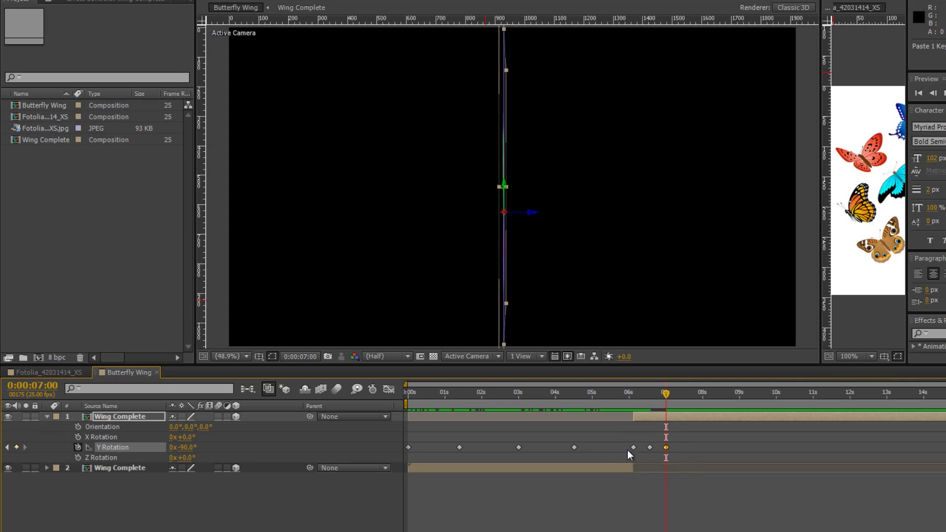
pyautogui.click(633, 394)
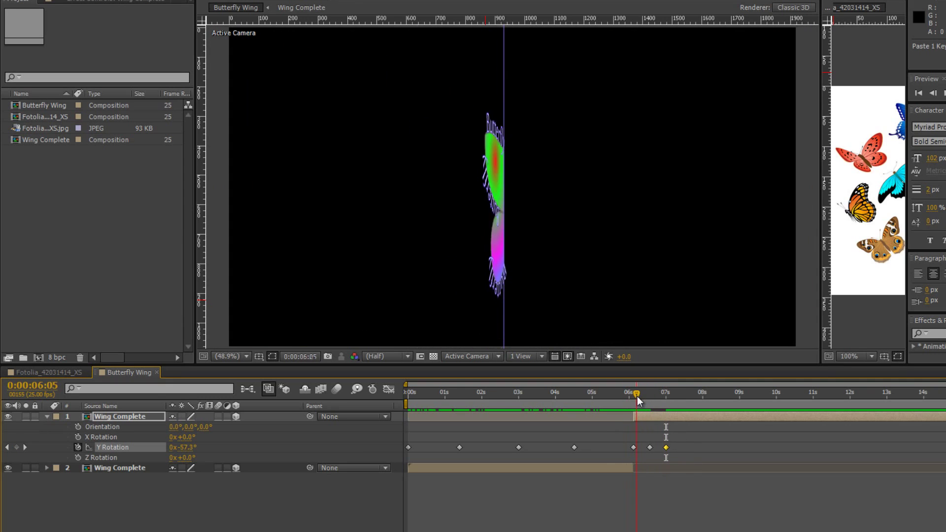
pyautogui.moveTo(629, 397); pyautogui.dragTo(669, 402)
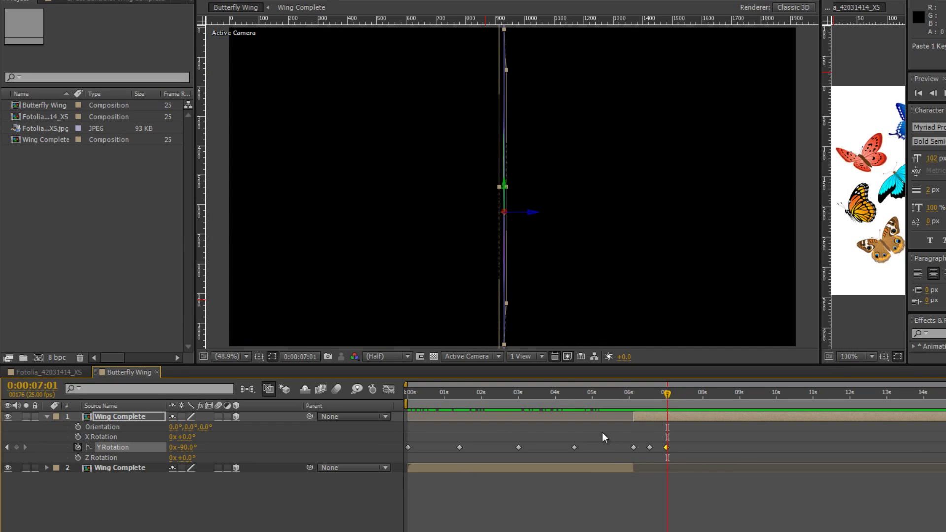
pyautogui.moveTo(599, 434); pyautogui.dragTo(389, 453)
pyautogui.press('Delete')
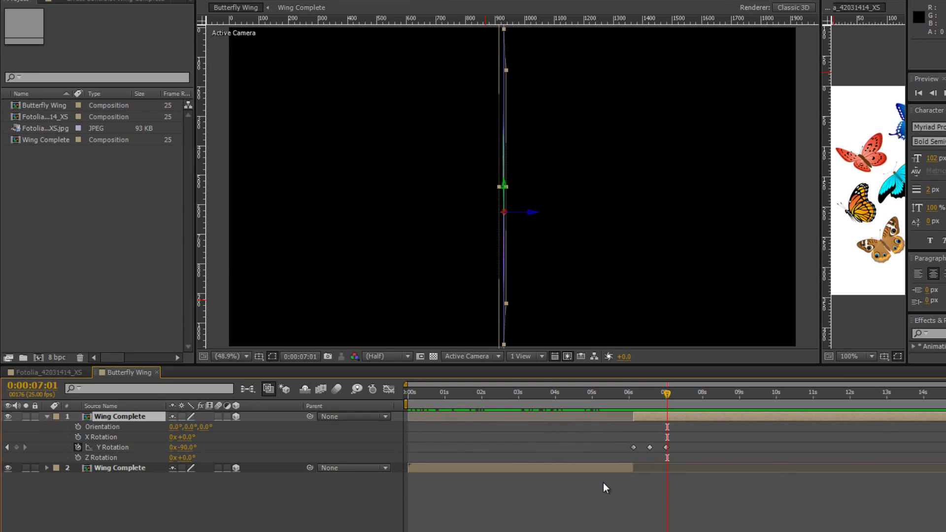
# Apply Easy Ease to the top Wing Complete layer's three Y Rotation keyframes
pyautogui.moveTo(622, 437); pyautogui.dragTo(696, 451)
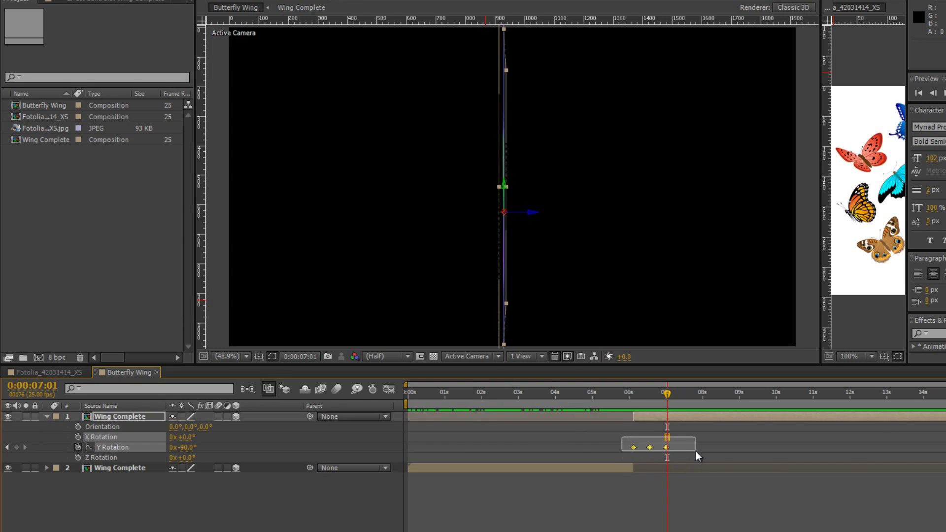
pyautogui.rightClick(649, 387)
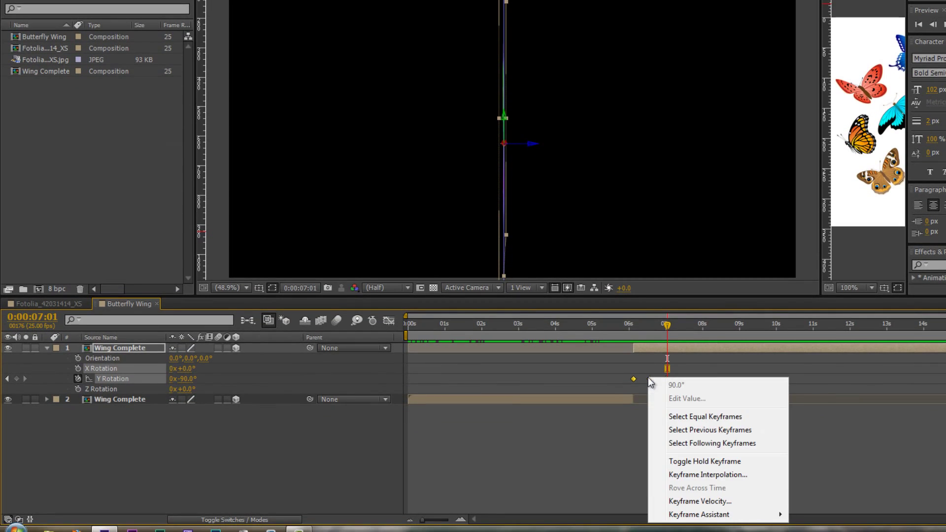
pyautogui.moveTo(695, 520)
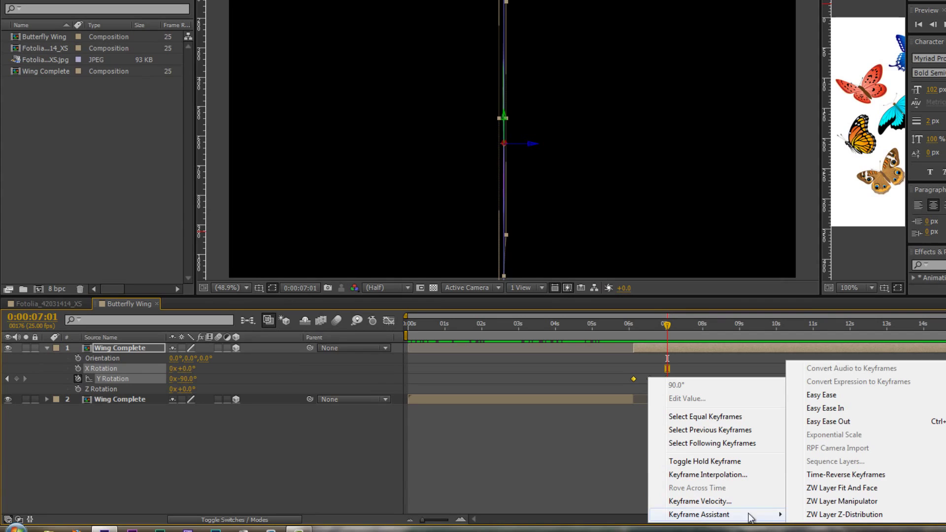
pyautogui.click(830, 396)
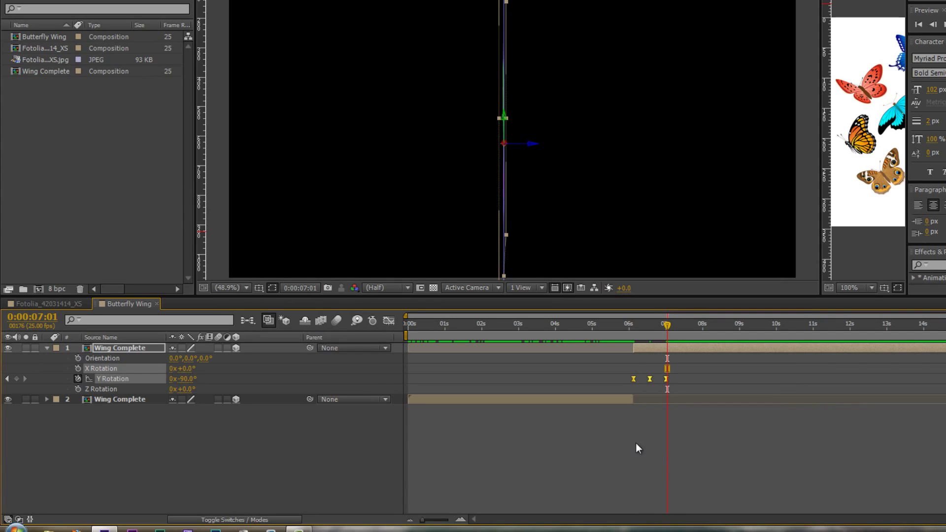
# Easy Ease the second Wing Complete layer's five Y Rotation keyframes, then scrub around 6–7 seconds to check
pyautogui.click(136, 402)
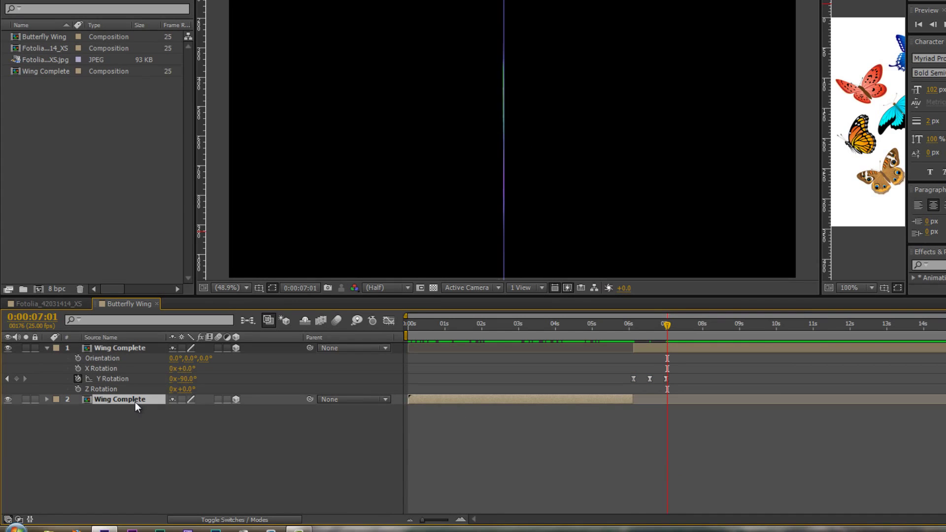
pyautogui.press('r')
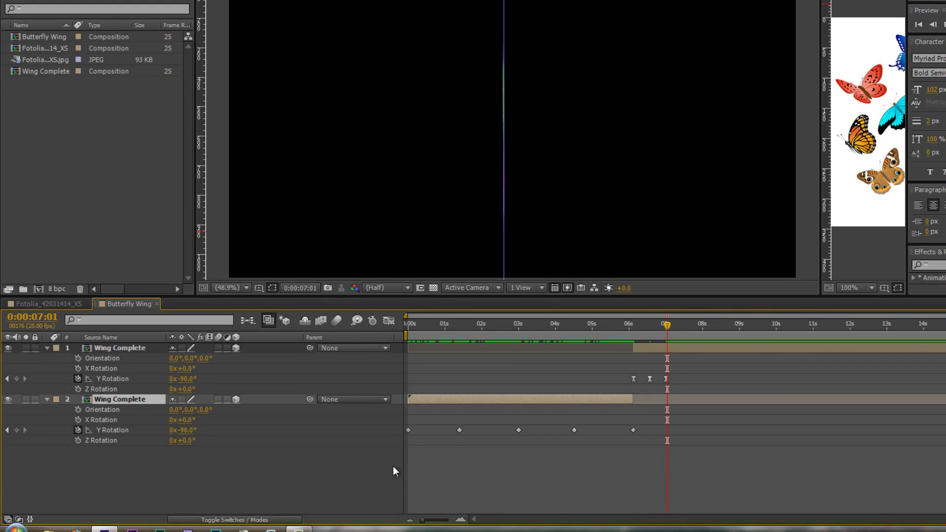
pyautogui.moveTo(362, 426); pyautogui.dragTo(658, 436)
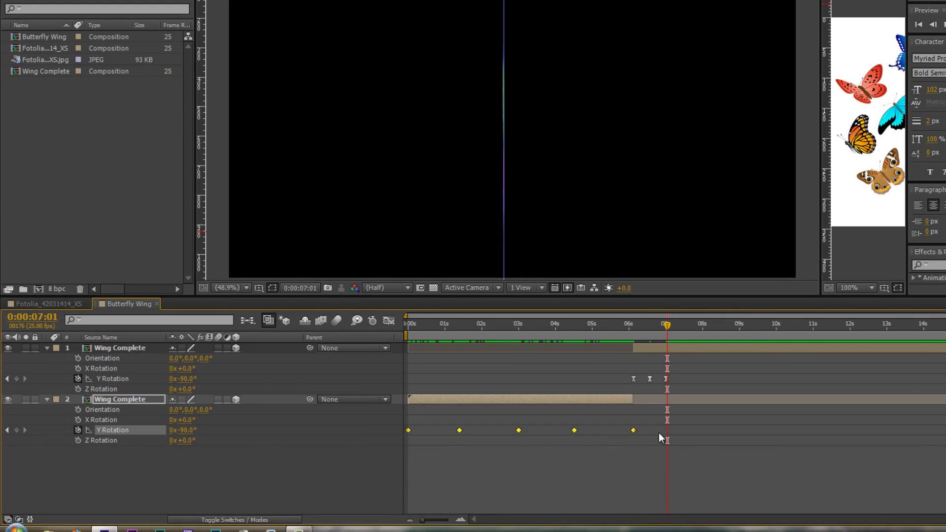
pyautogui.rightClick(635, 430)
pyautogui.moveTo(661, 424)
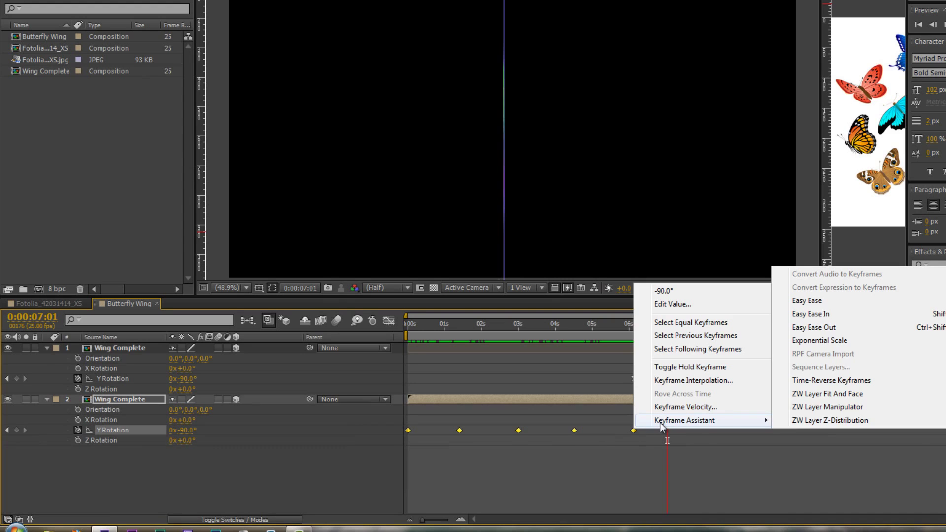
pyautogui.click(827, 299)
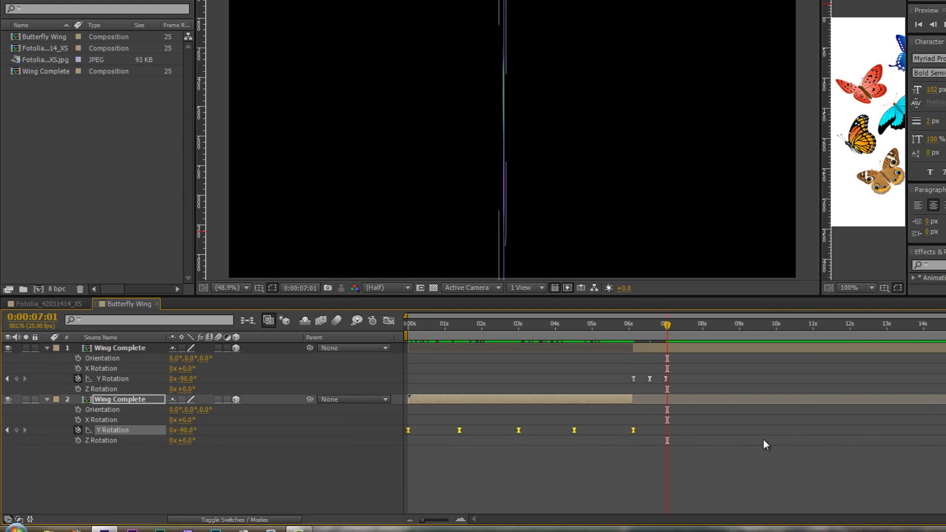
pyautogui.click(762, 442)
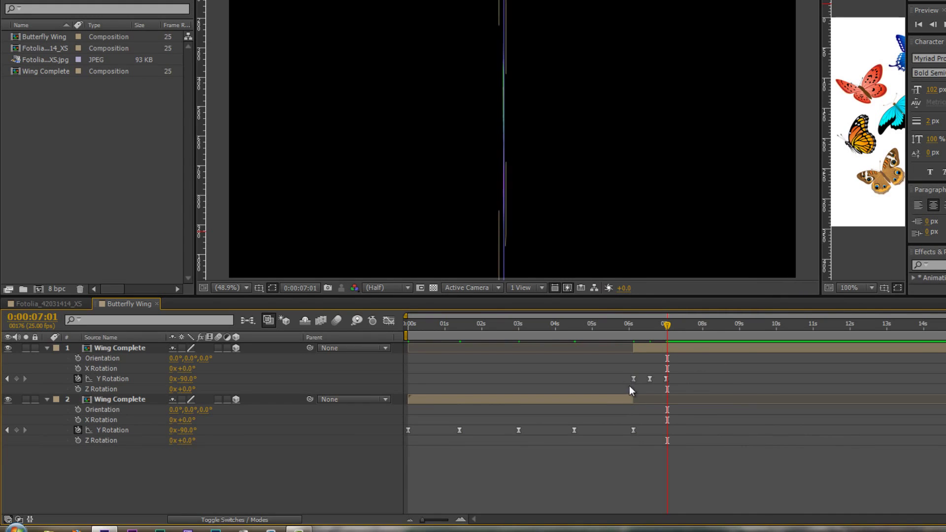
pyautogui.moveTo(665, 340); pyautogui.dragTo(644, 327)
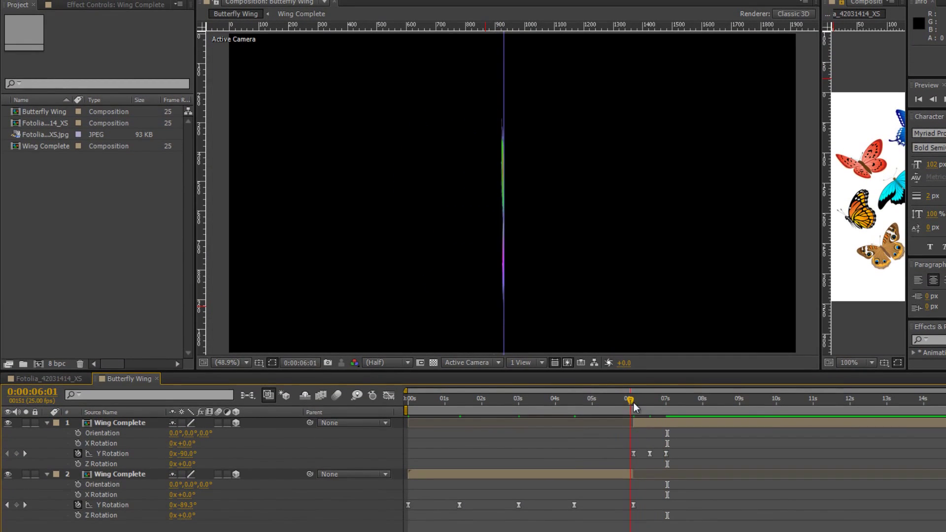
pyautogui.moveTo(643, 401); pyautogui.dragTo(664, 401)
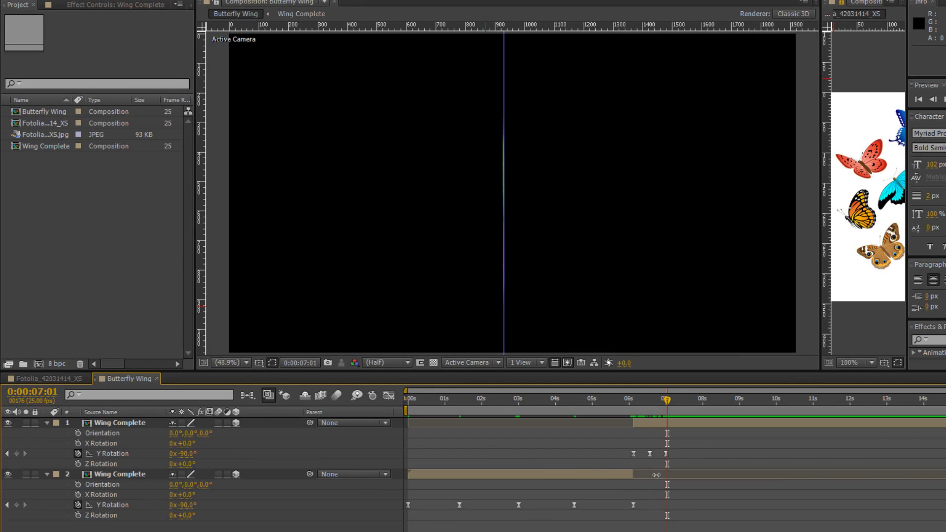
# Add a loopOut("cycle") expression to the top layer's Y Rotation and scrub forward to confirm looping
pyautogui.keyDown('alt'); pyautogui.click(78, 454); pyautogui.keyUp('alt')
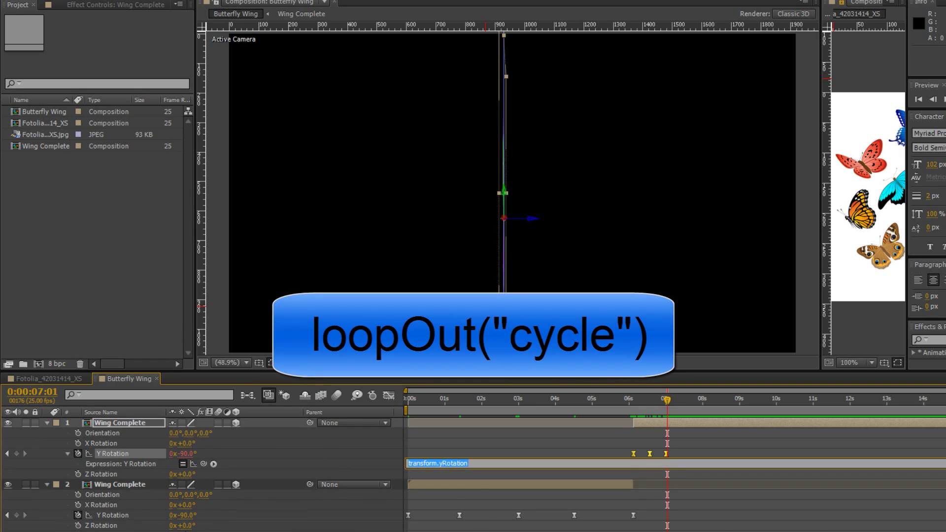
pyautogui.write('loopOut("cycle')
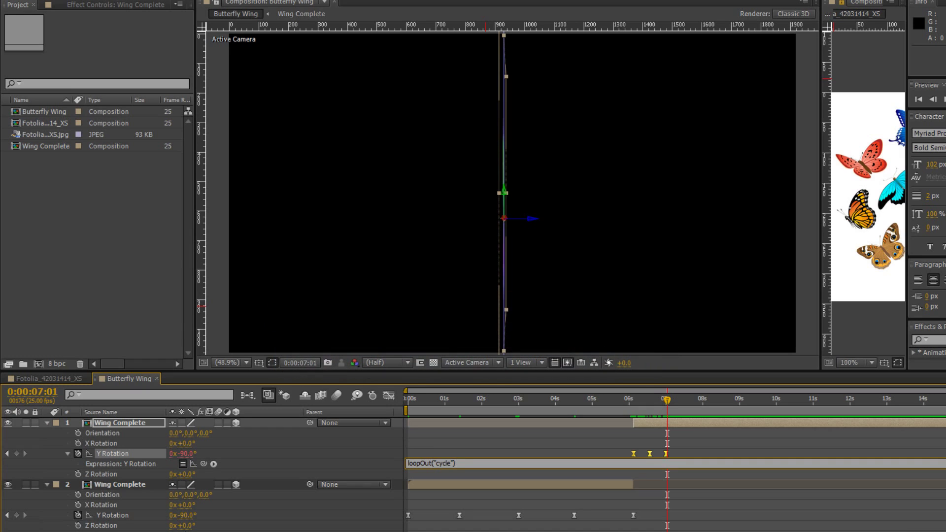
pyautogui.press('KP_Enter')
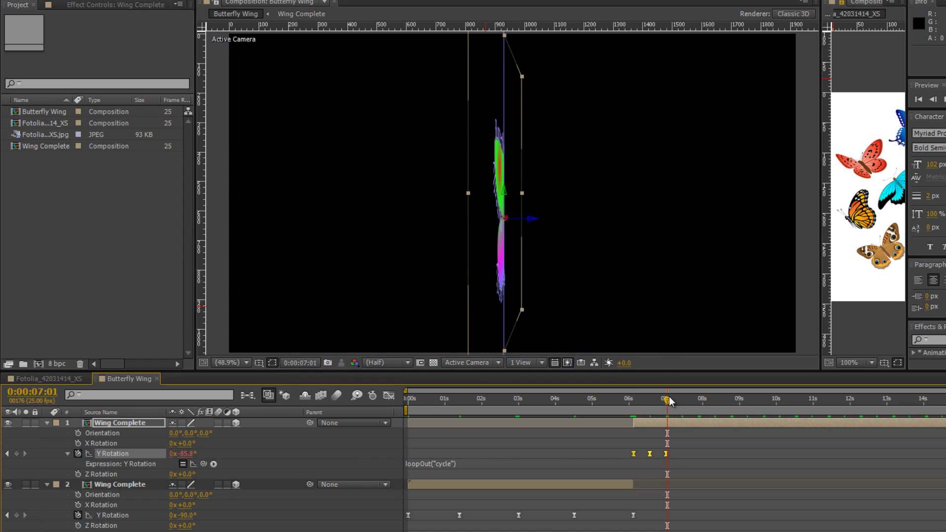
pyautogui.moveTo(669, 398); pyautogui.dragTo(881, 413)
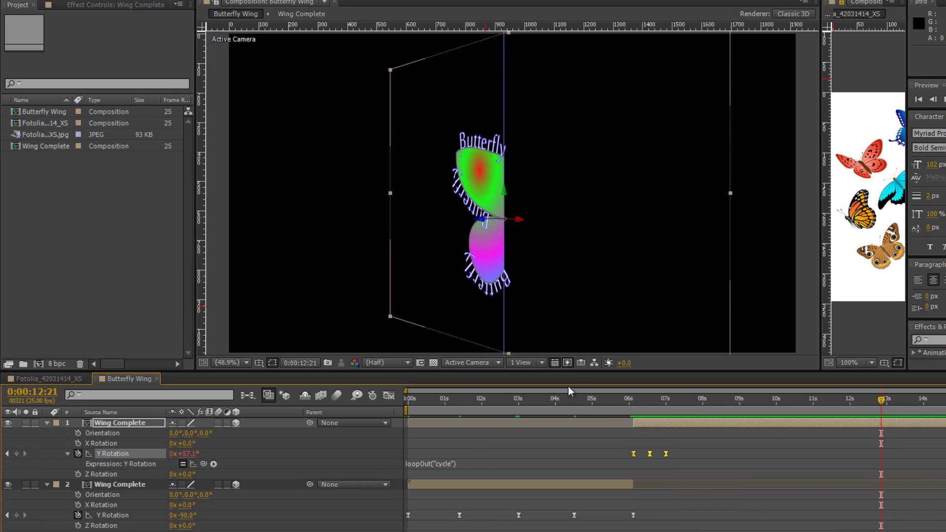
# Switch the viewer to Custom View 1, orbit to see the wing side-on, and scrub ahead
pyautogui.click(492, 363)
pyautogui.click(486, 480)
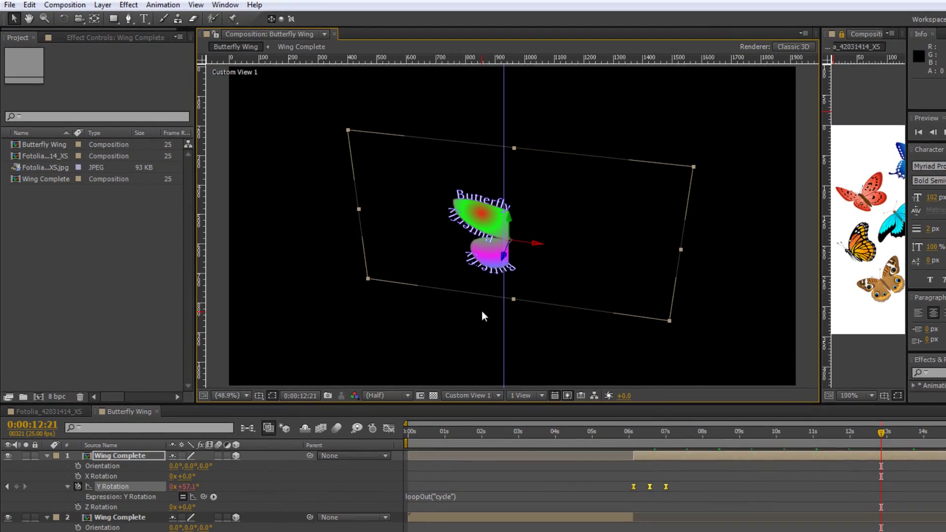
pyautogui.click(79, 20)
pyautogui.moveTo(311, 179); pyautogui.dragTo(405, 146)
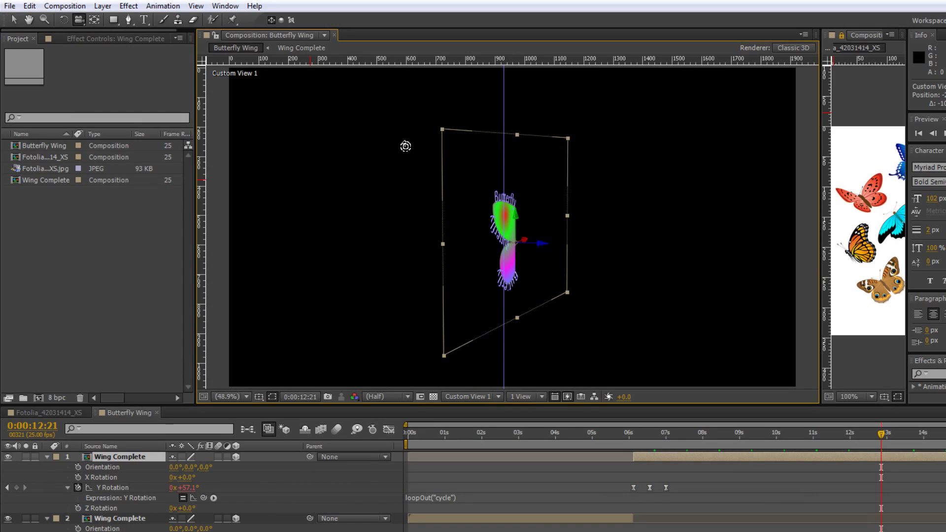
pyautogui.click(13, 20)
pyautogui.moveTo(885, 434); pyautogui.dragTo(671, 454)
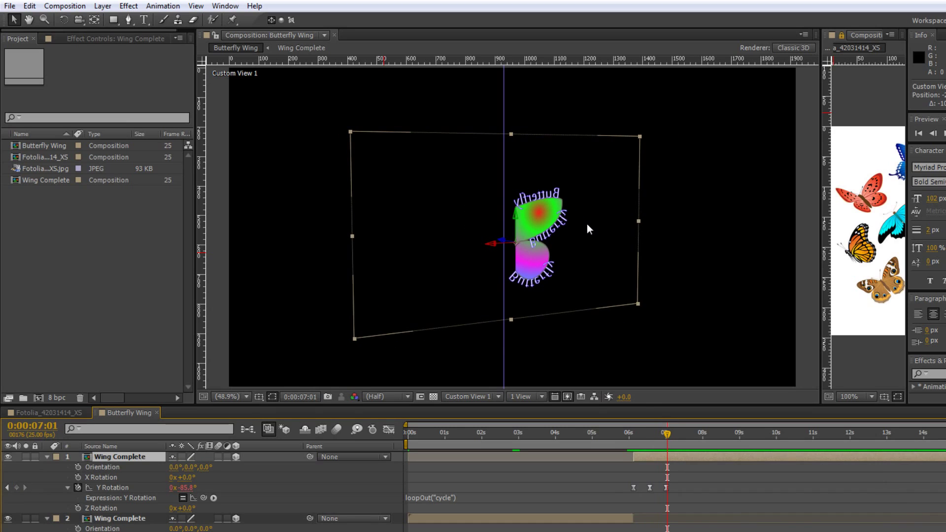
# Orbit the custom view further and scrub forward to watch the wing pose change
pyautogui.press('c')
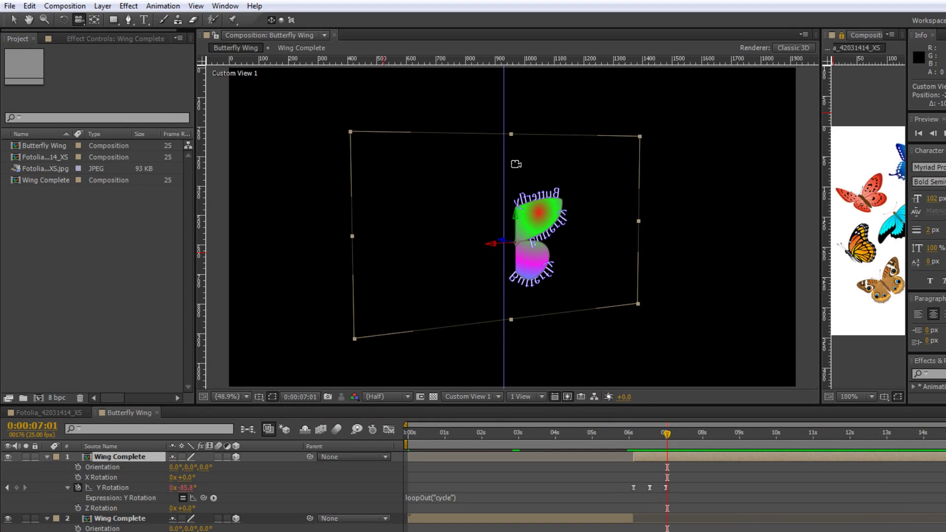
pyautogui.moveTo(516, 175); pyautogui.dragTo(314, 257)
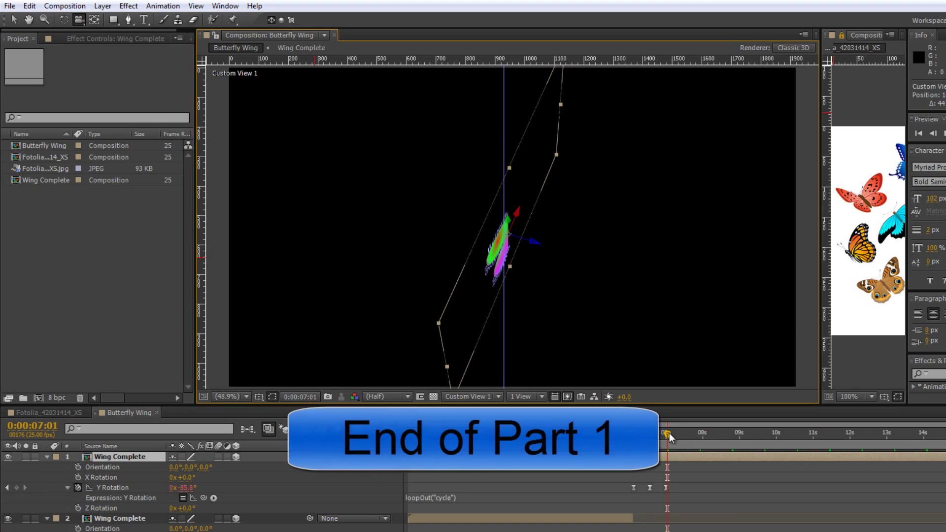
pyautogui.moveTo(669, 433); pyautogui.dragTo(730, 435)
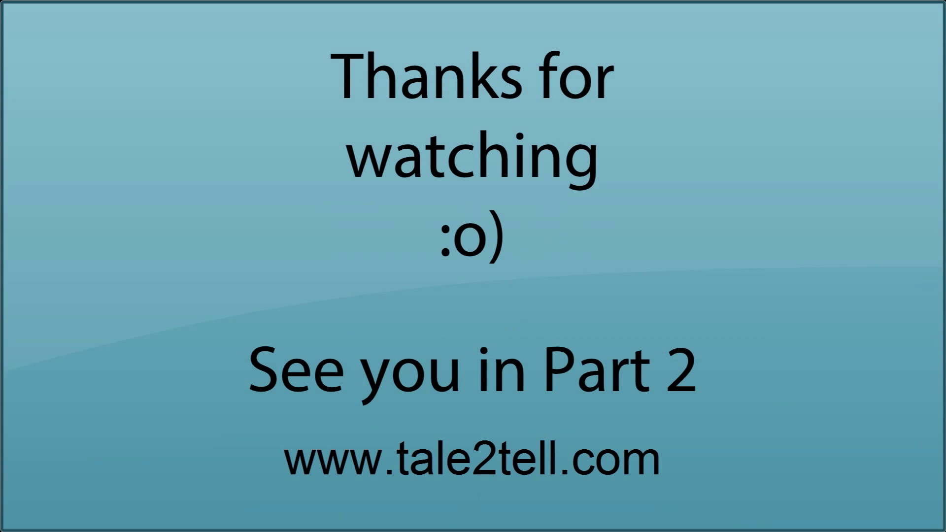